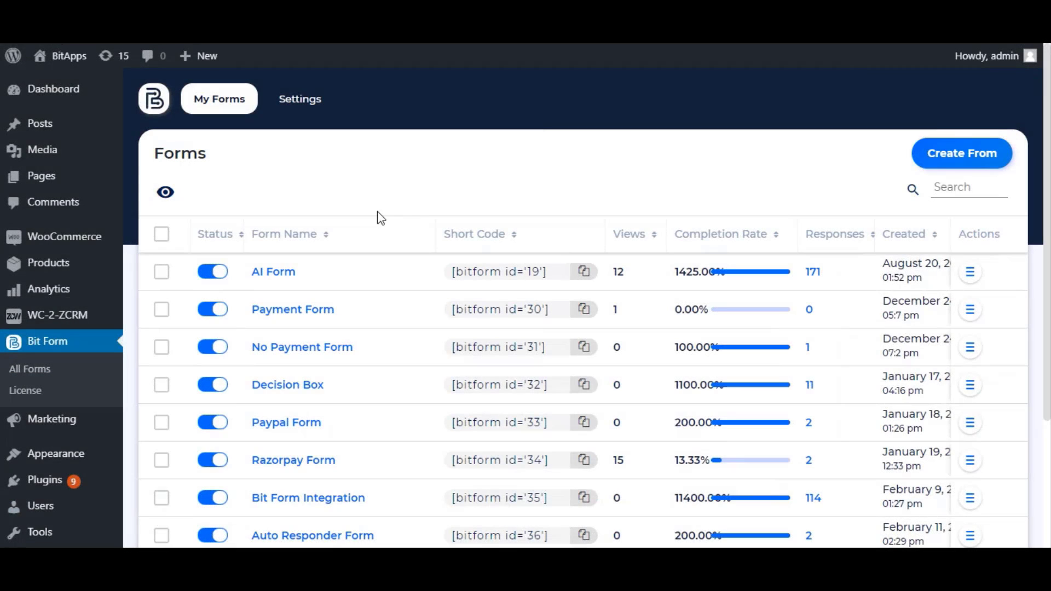
# Scroll the All Forms list down to the Bit Form Webhook form
pyautogui.scroll(-3, 377, 213)
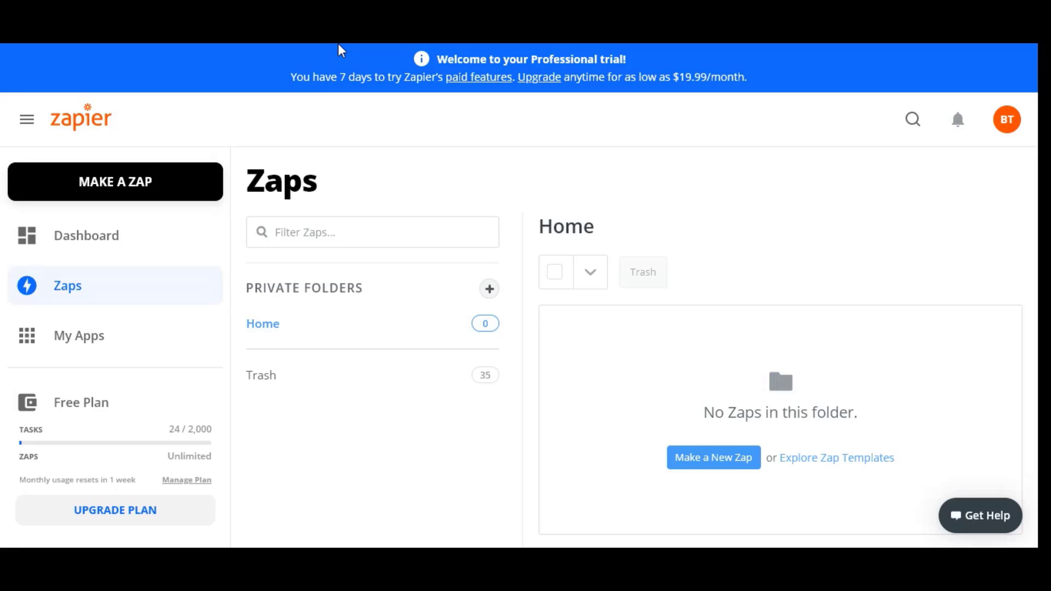
# Create a zap with a Webhooks by Zapier Catch Hook trigger and copy its custom webhook URL
pyautogui.click(139, 188)
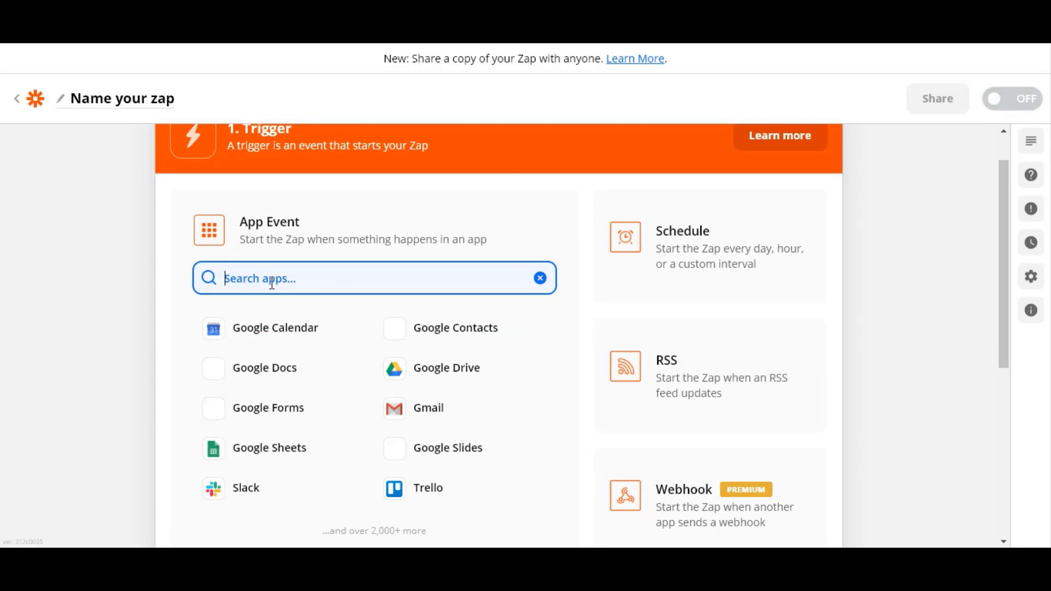
pyautogui.write('webhook')
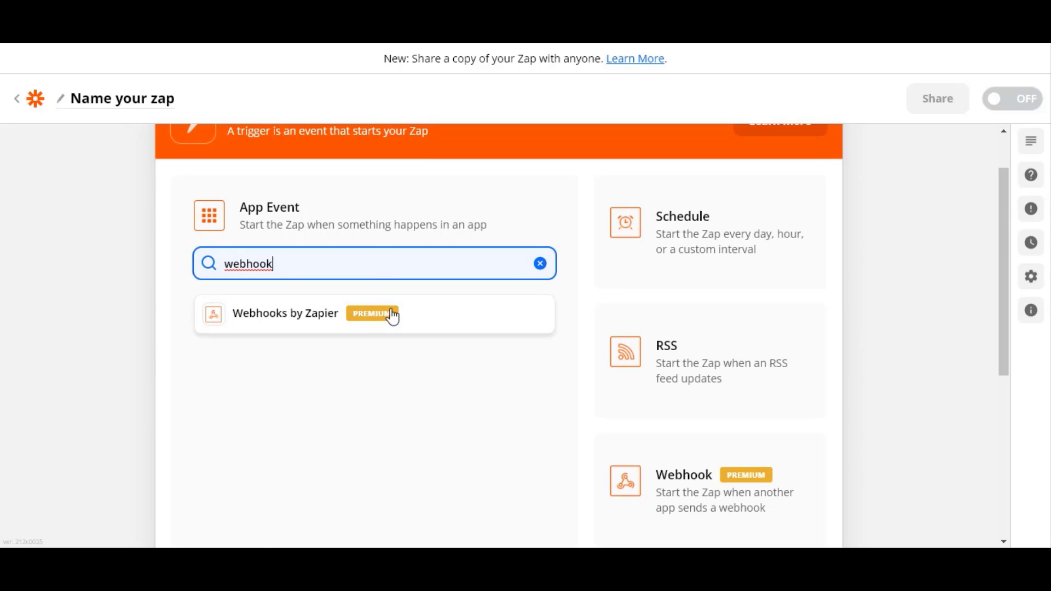
pyautogui.click(392, 313)
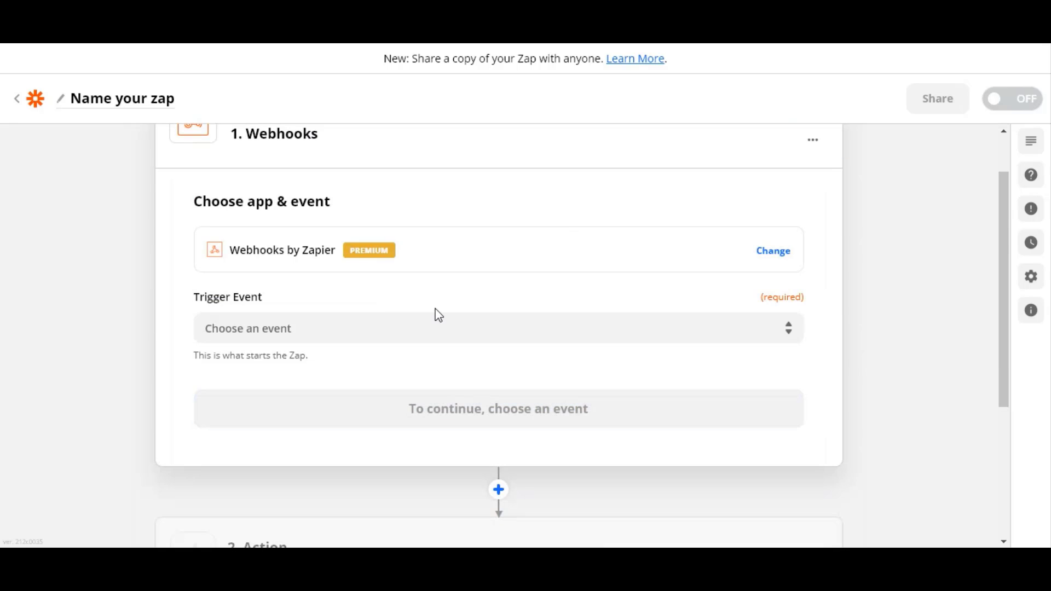
pyautogui.click(404, 329)
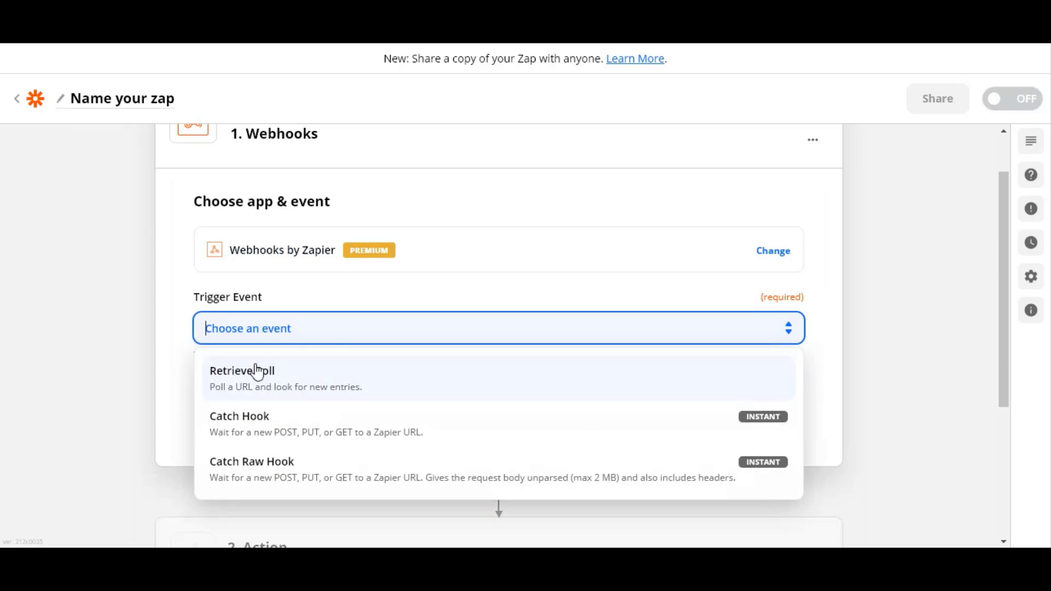
pyautogui.click(372, 439)
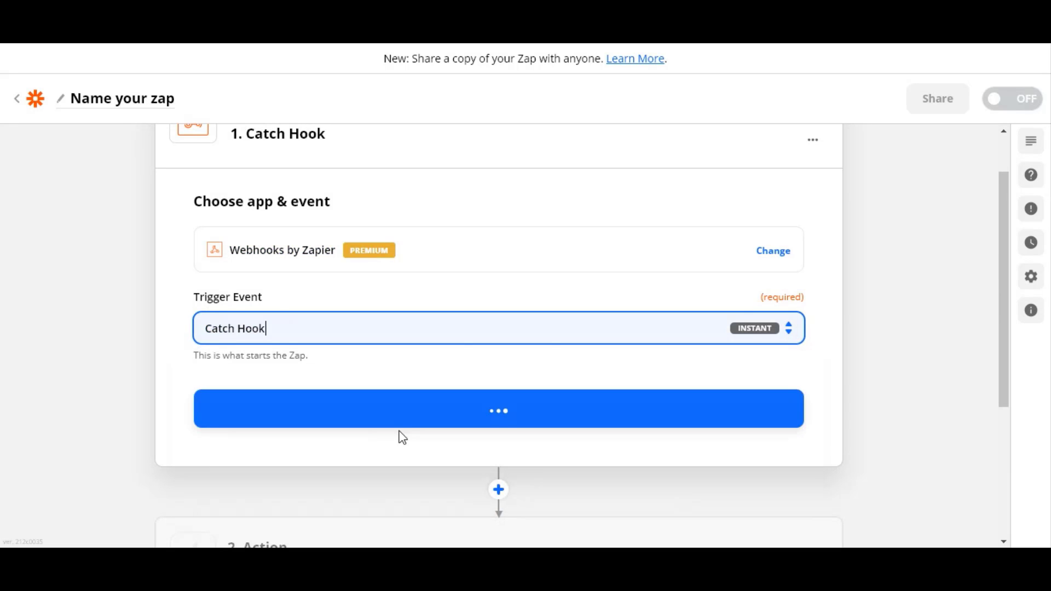
pyautogui.click(498, 352)
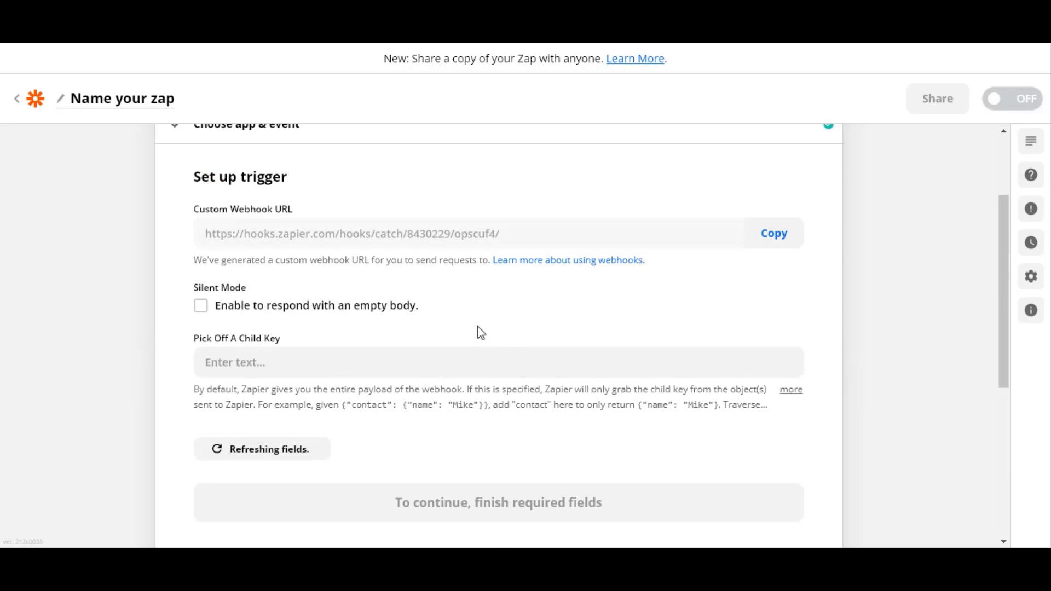
pyautogui.click(771, 164)
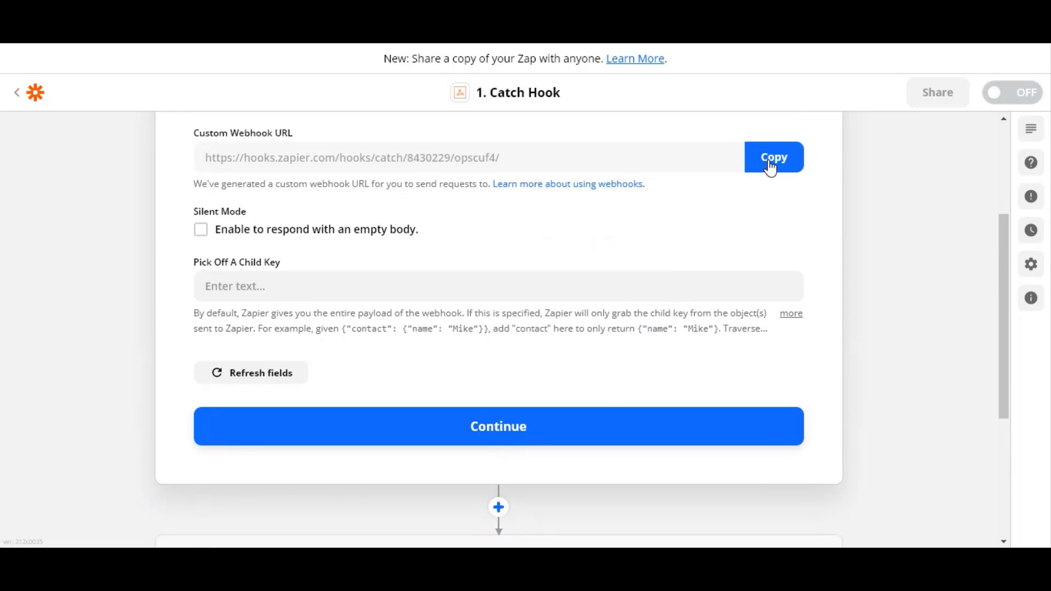
pyautogui.moveTo(197, 137); pyautogui.dragTo(307, 136)
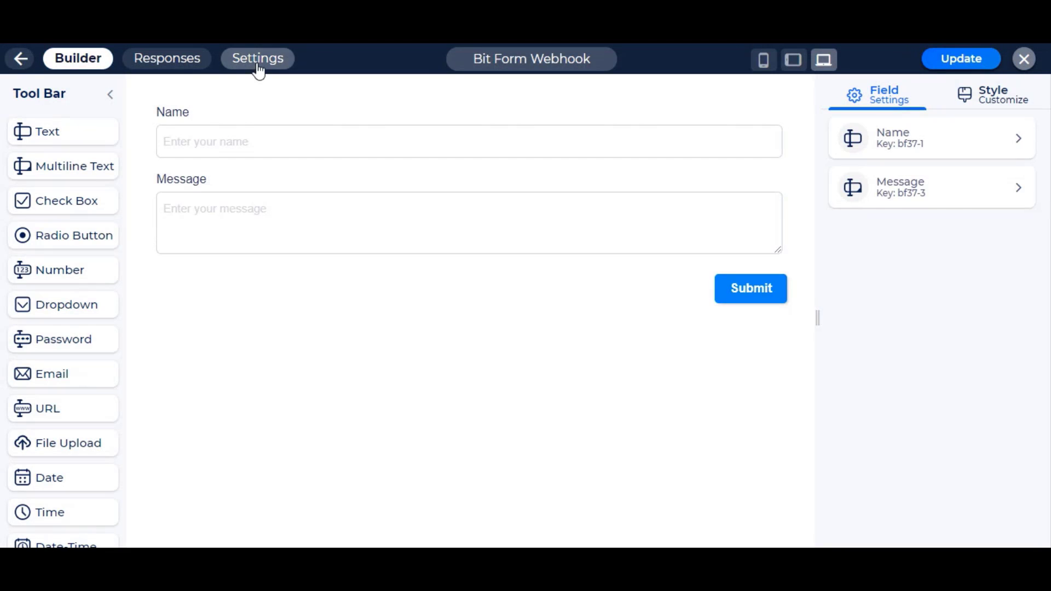
# Add Web Hook 1 under Confirmations with the pasted Zapier URL and POST method
pyautogui.click(258, 59)
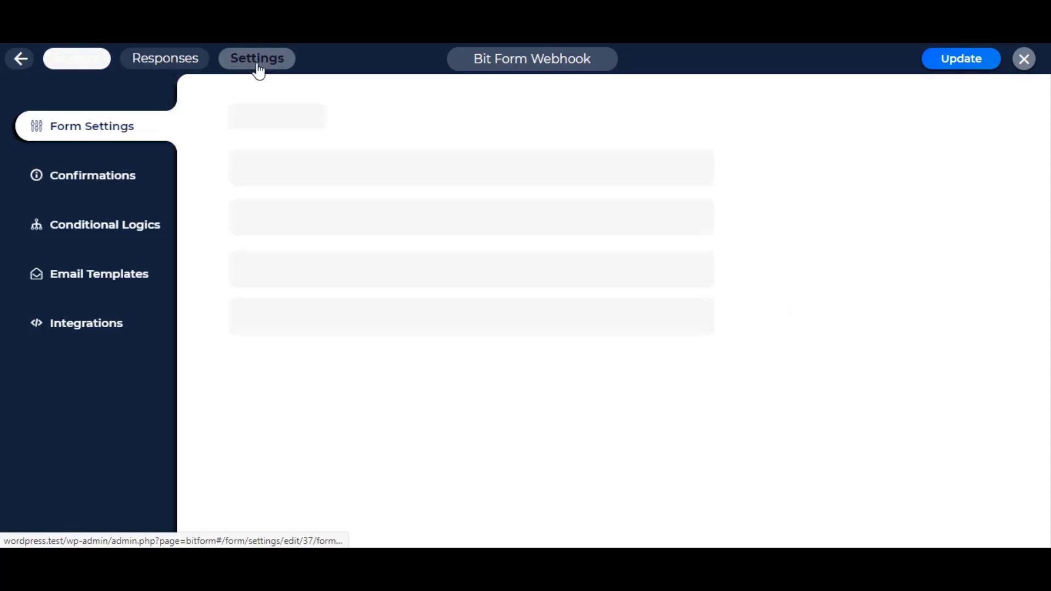
pyautogui.click(115, 175)
pyautogui.click(593, 166)
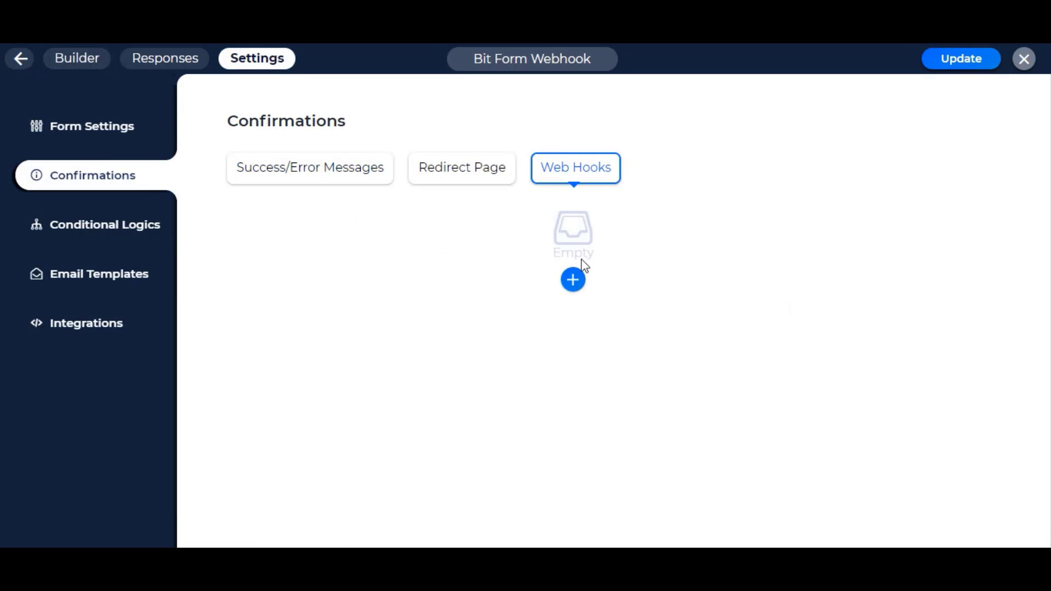
pyautogui.click(573, 280)
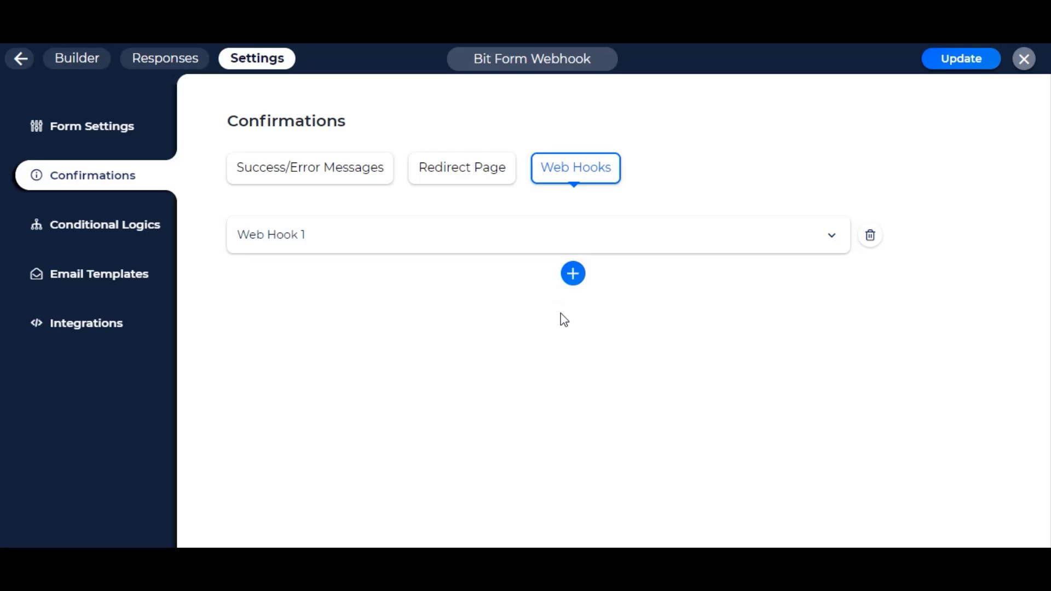
pyautogui.click(698, 244)
pyautogui.rightClick(442, 296)
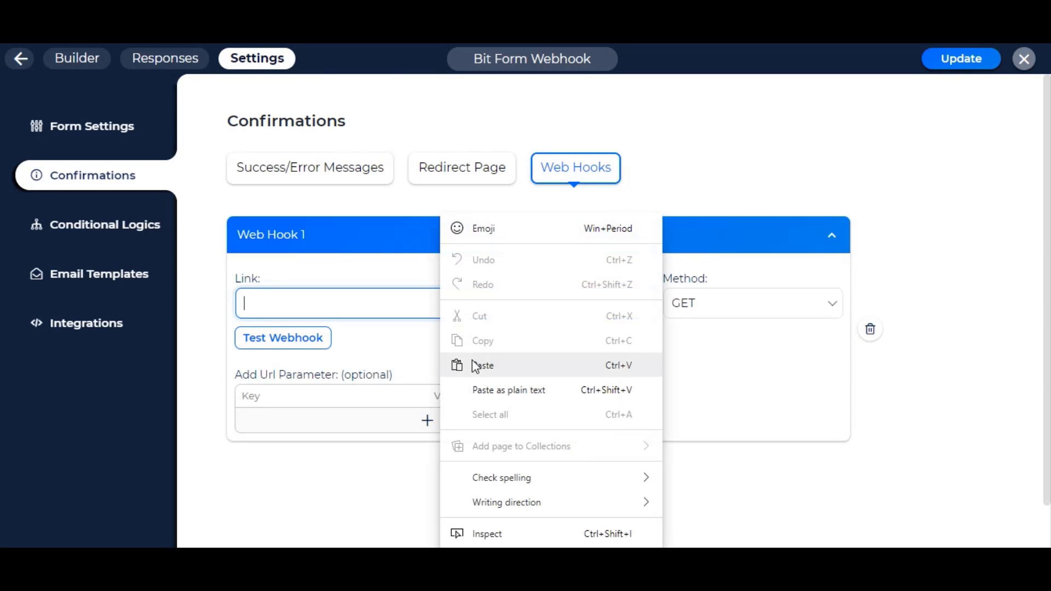
pyautogui.click(496, 364)
pyautogui.click(759, 304)
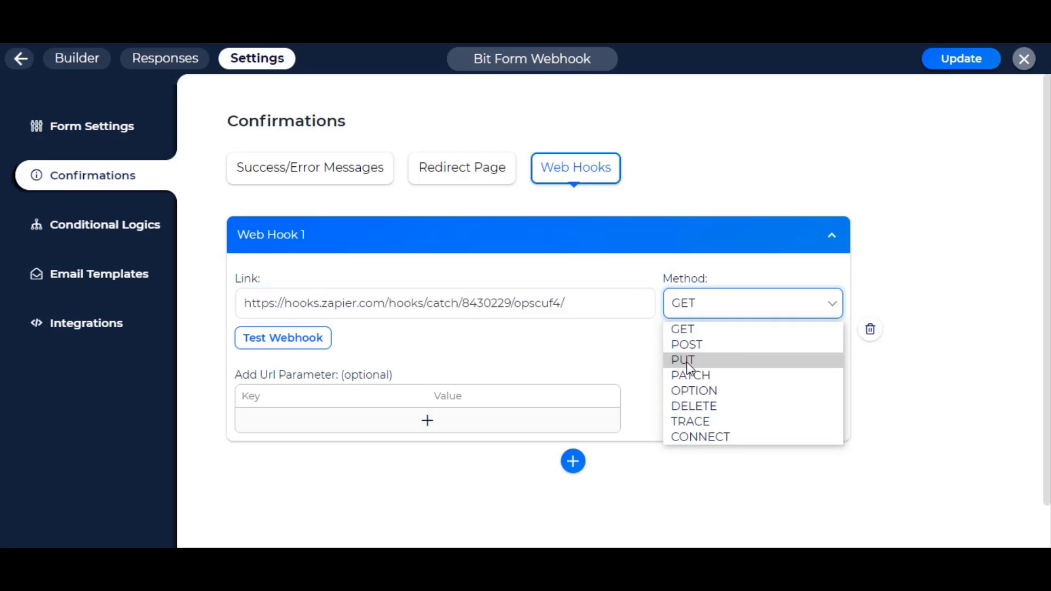
pyautogui.click(708, 345)
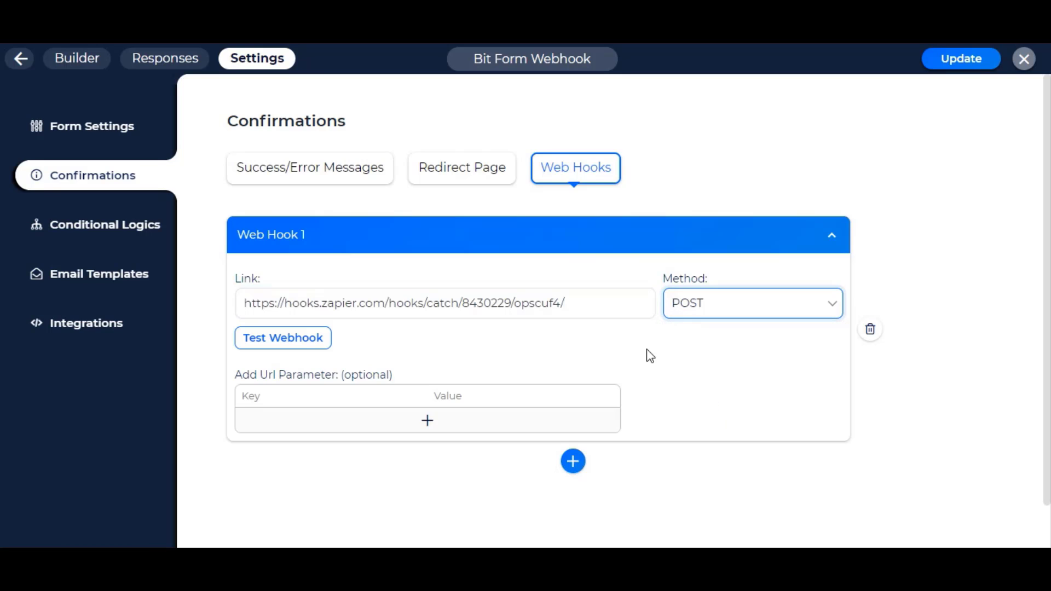
# Add URL parameters name and message, mapped to the Name and Message fields
pyautogui.click(426, 420)
pyautogui.doubleClick(316, 419)
pyautogui.write('name')
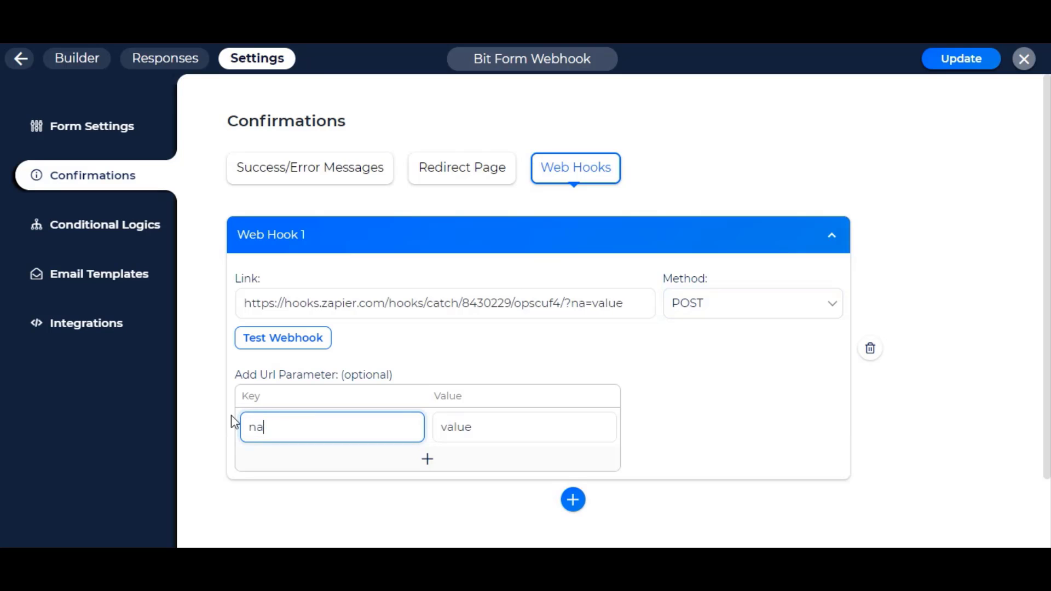
pyautogui.click(741, 433)
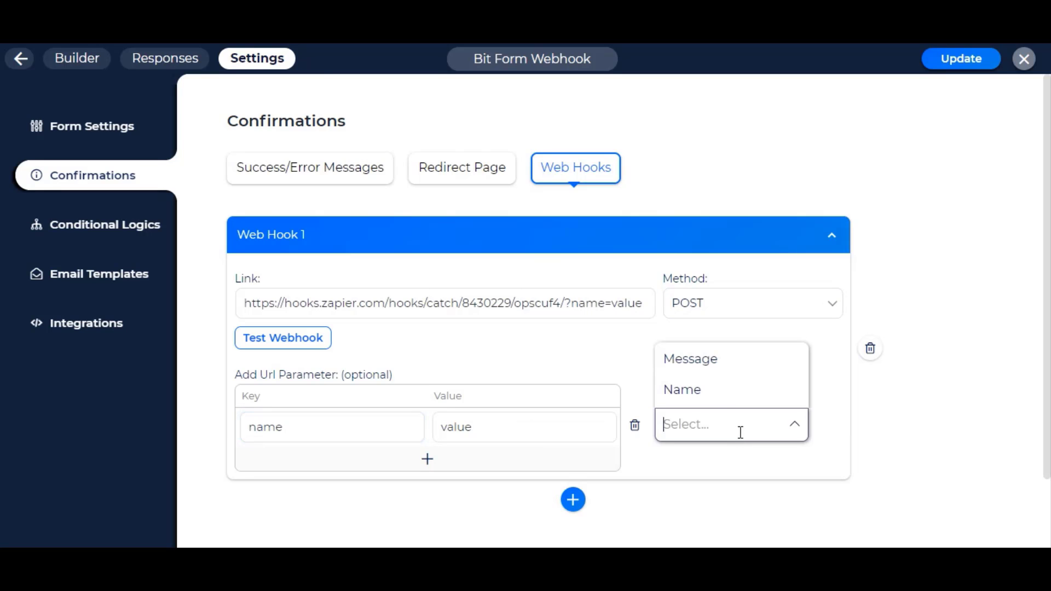
pyautogui.click(727, 399)
pyautogui.click(420, 465)
pyautogui.scroll(-3, 359, 408)
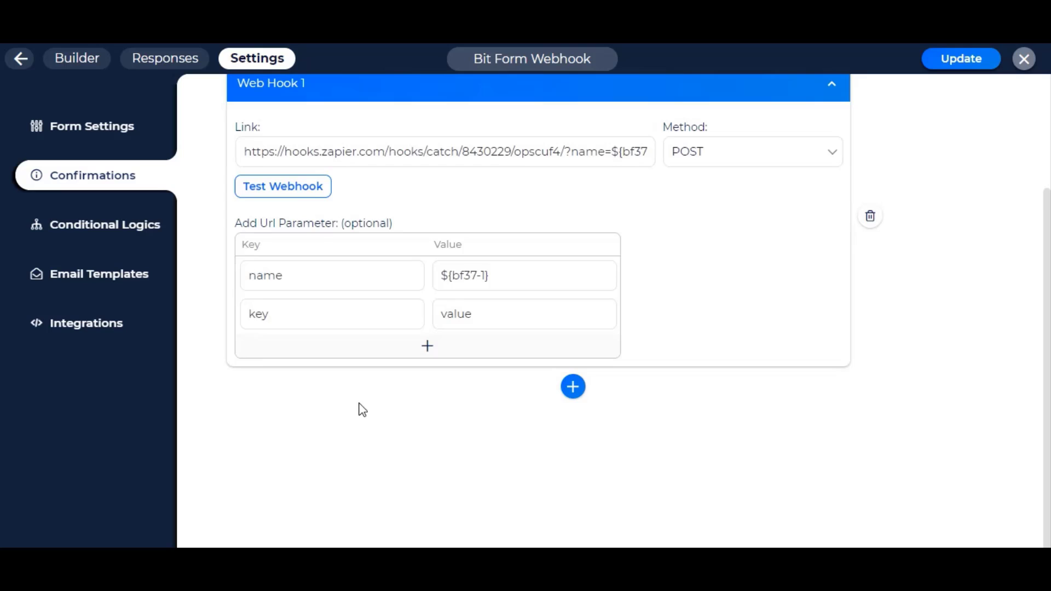
pyautogui.doubleClick(249, 314)
pyautogui.write('message')
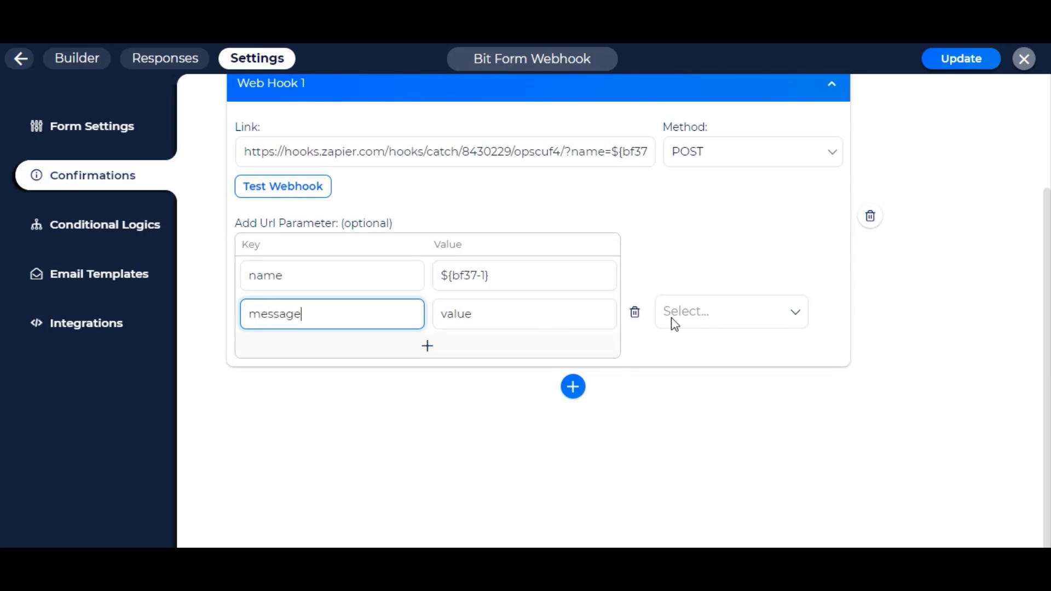
pyautogui.click(673, 317)
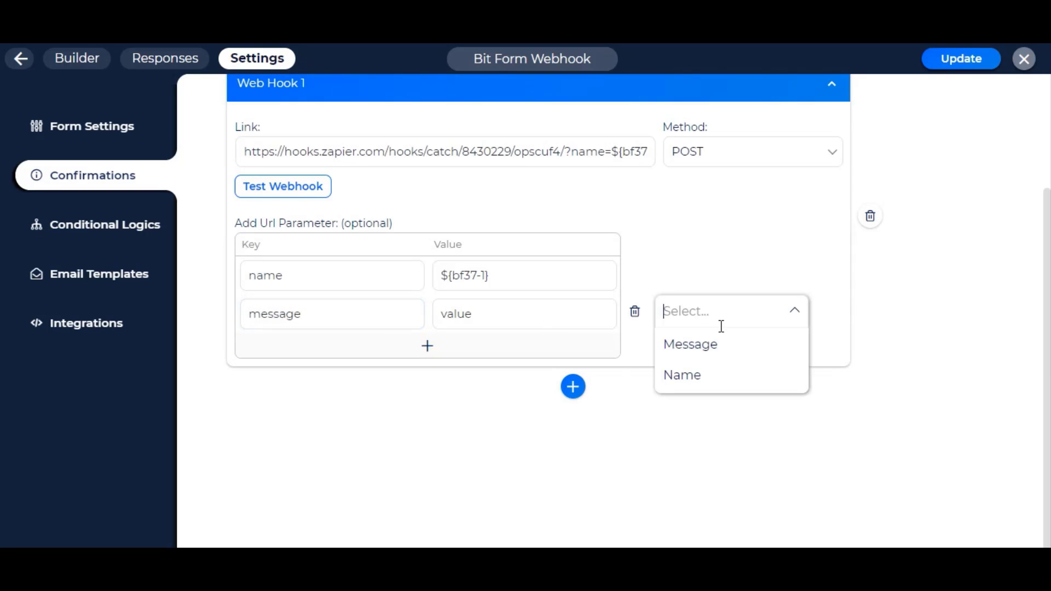
pyautogui.click(714, 350)
pyautogui.scroll(2, 858, 323)
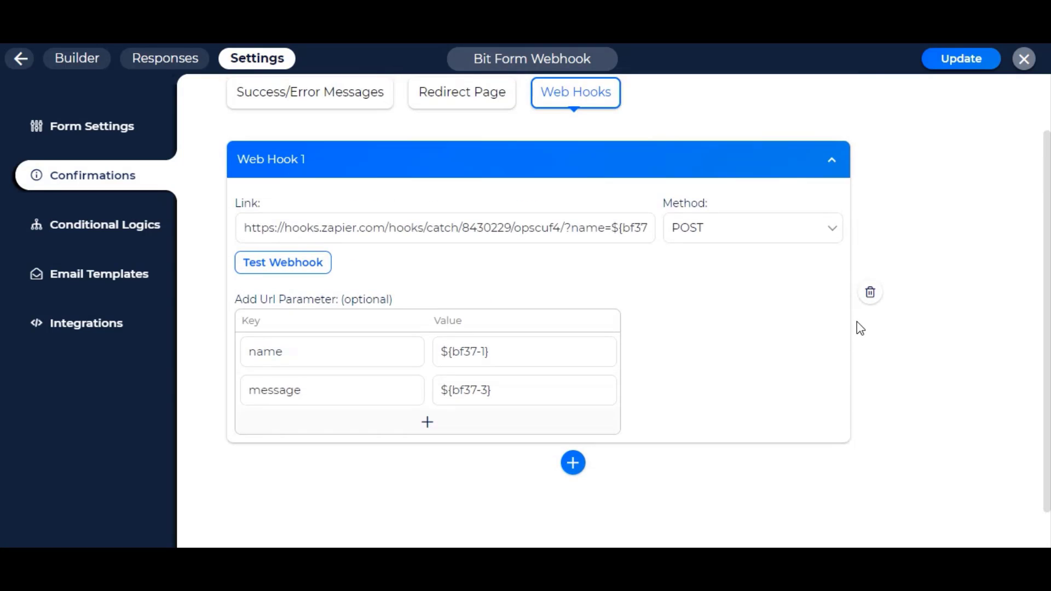
# Save the Bit Form web hook, test the Catch Hook until it catches name and message
pyautogui.click(958, 67)
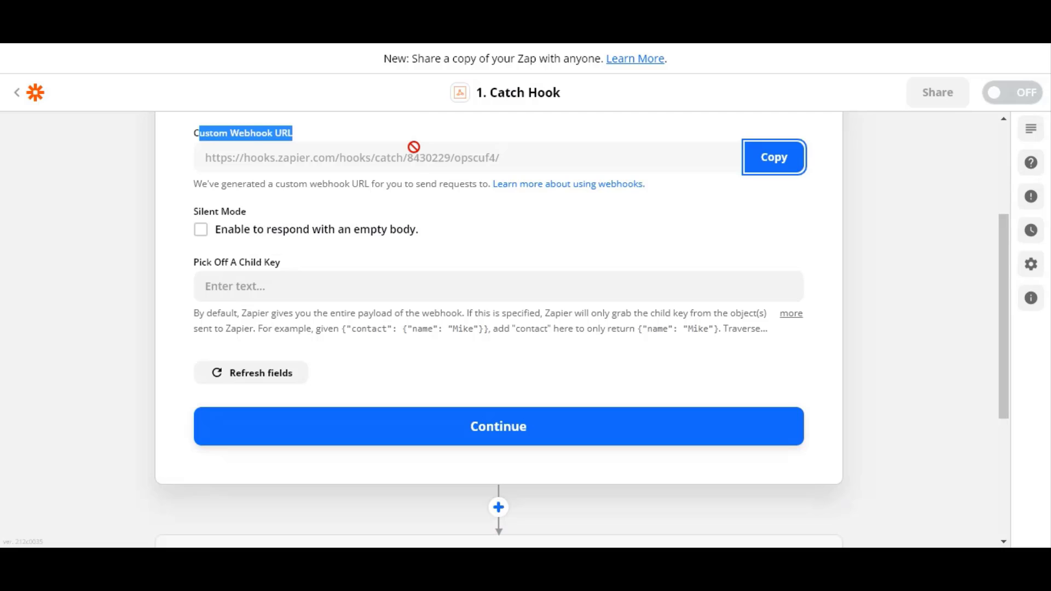
pyautogui.click(498, 425)
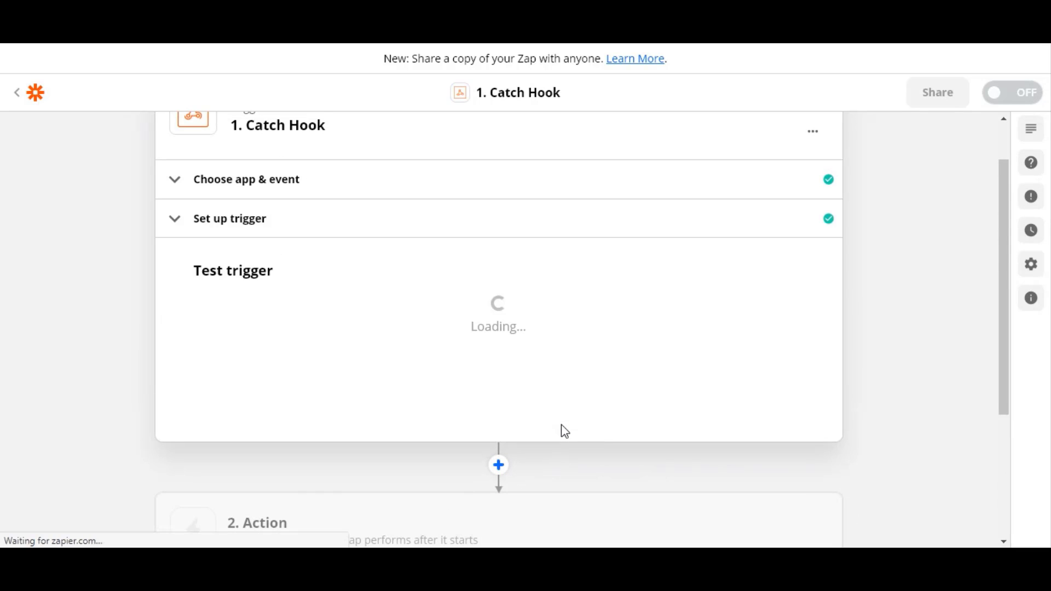
pyautogui.scroll(-3, 504, 345)
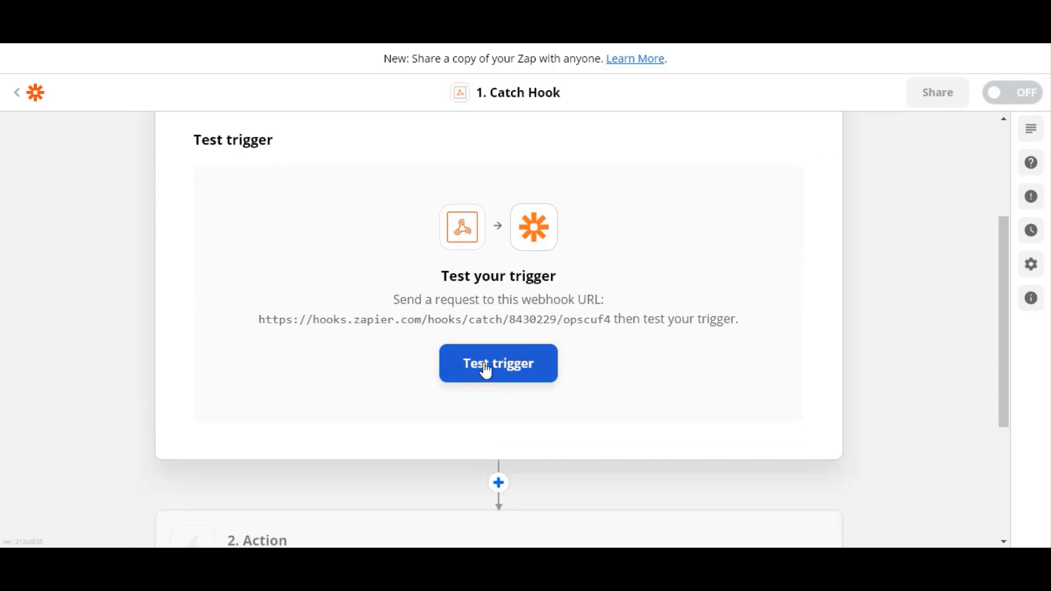
pyautogui.moveTo(400, 298); pyautogui.dragTo(740, 317)
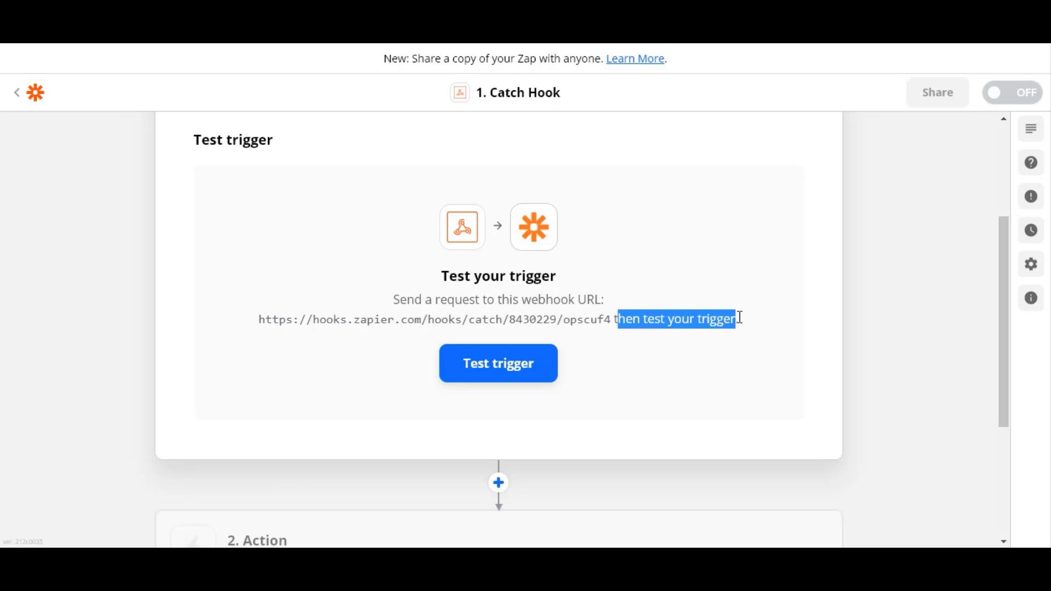
pyautogui.click(656, 319)
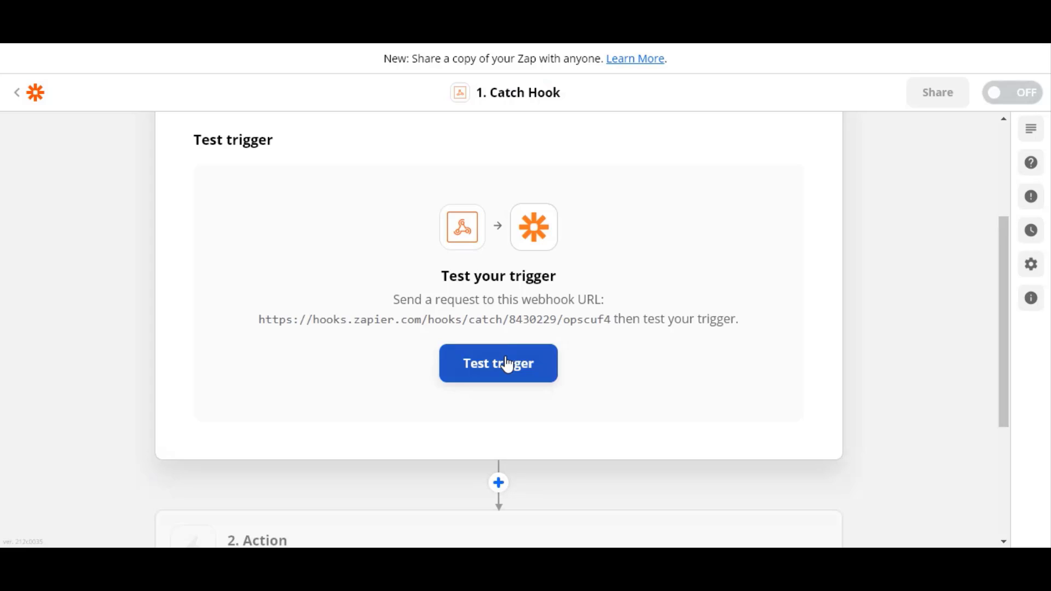
pyautogui.click(507, 366)
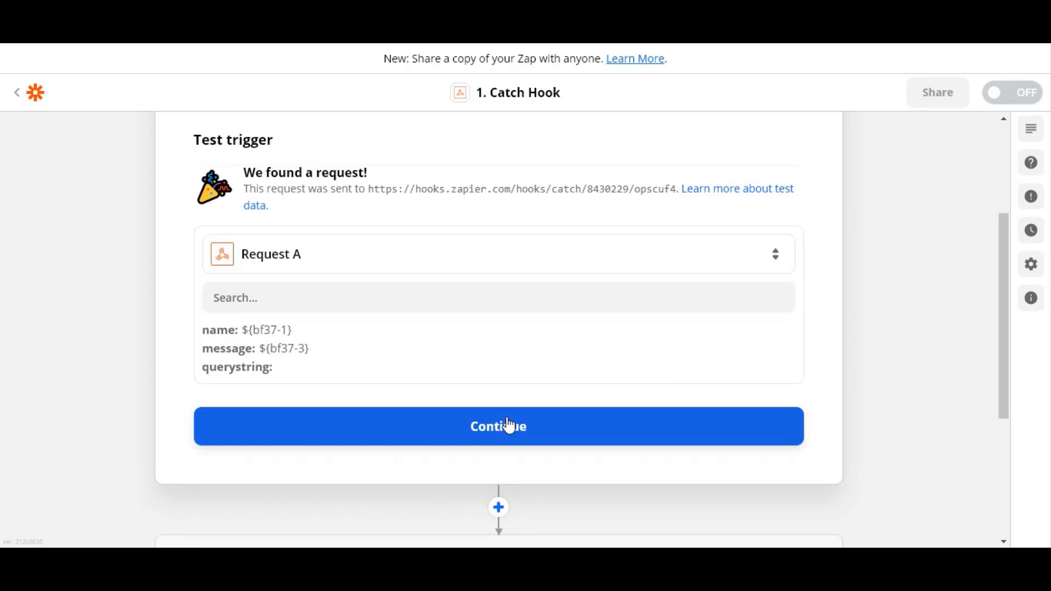
pyautogui.click(549, 427)
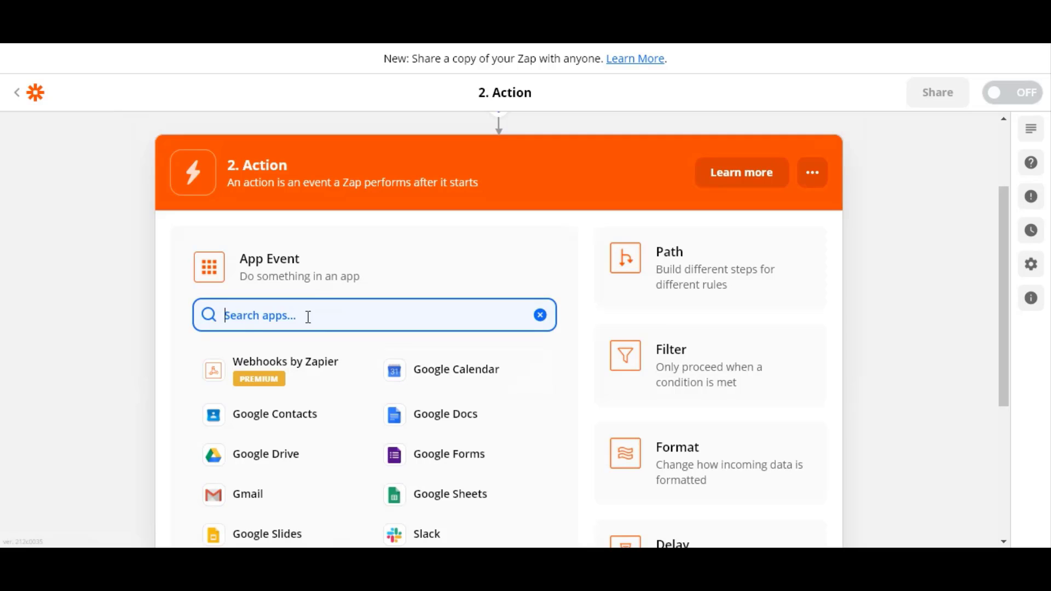
# Set the action to Google Sheets with the Create Spreadsheet Row event
pyautogui.write('google she')
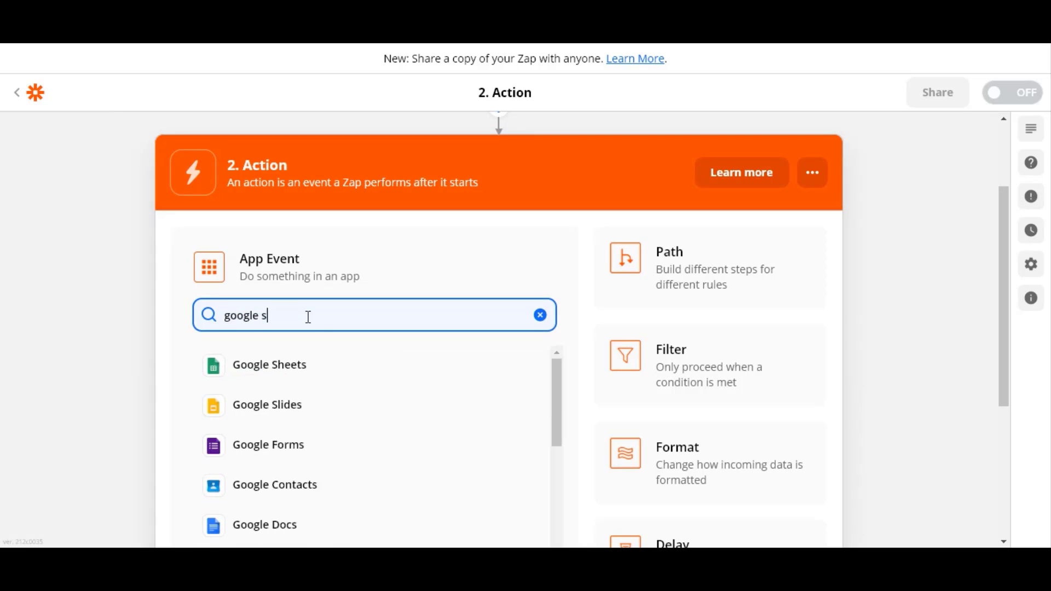
pyautogui.click(301, 367)
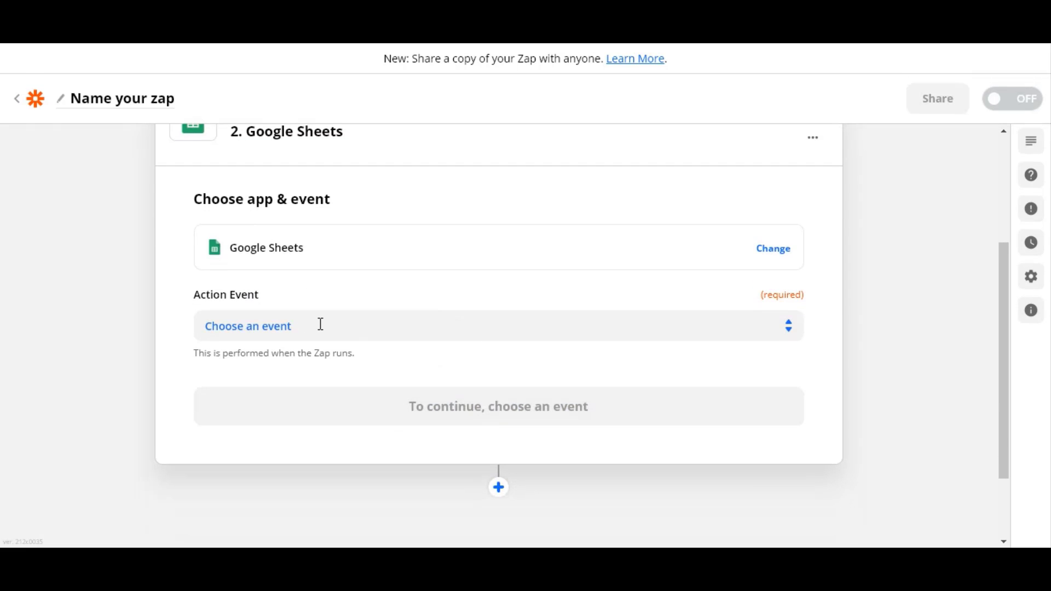
pyautogui.click(319, 326)
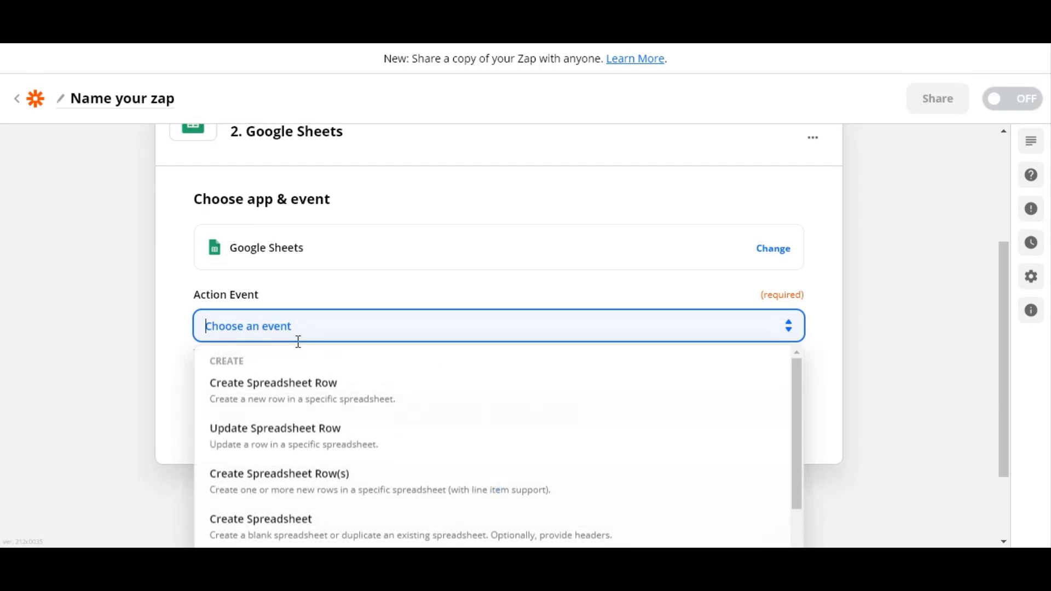
pyautogui.click(366, 393)
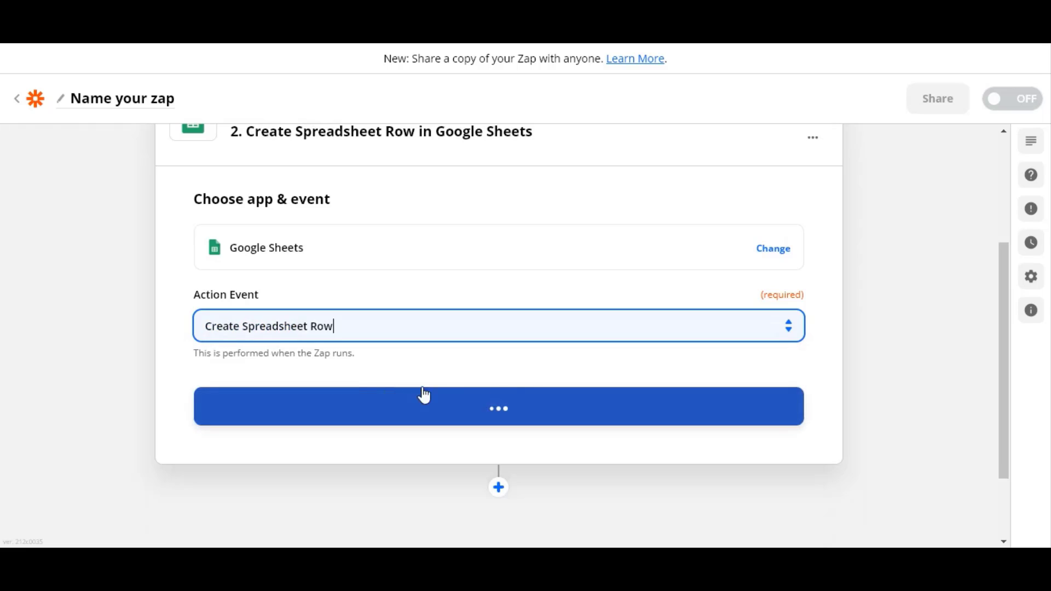
pyautogui.click(572, 416)
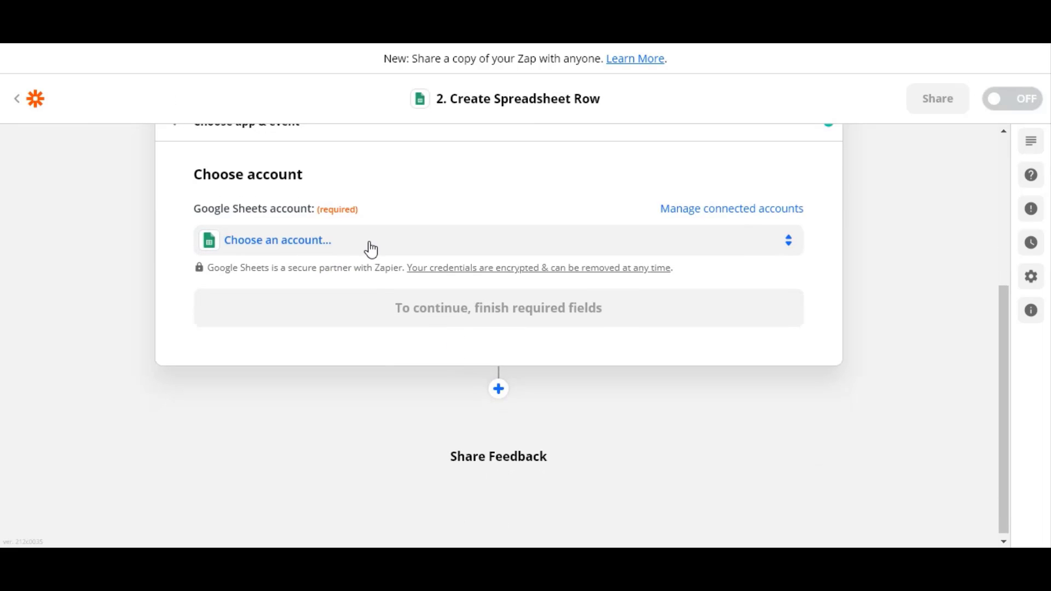
# Connect the existing Google Sheets account to the action
pyautogui.click(328, 251)
pyautogui.click(338, 375)
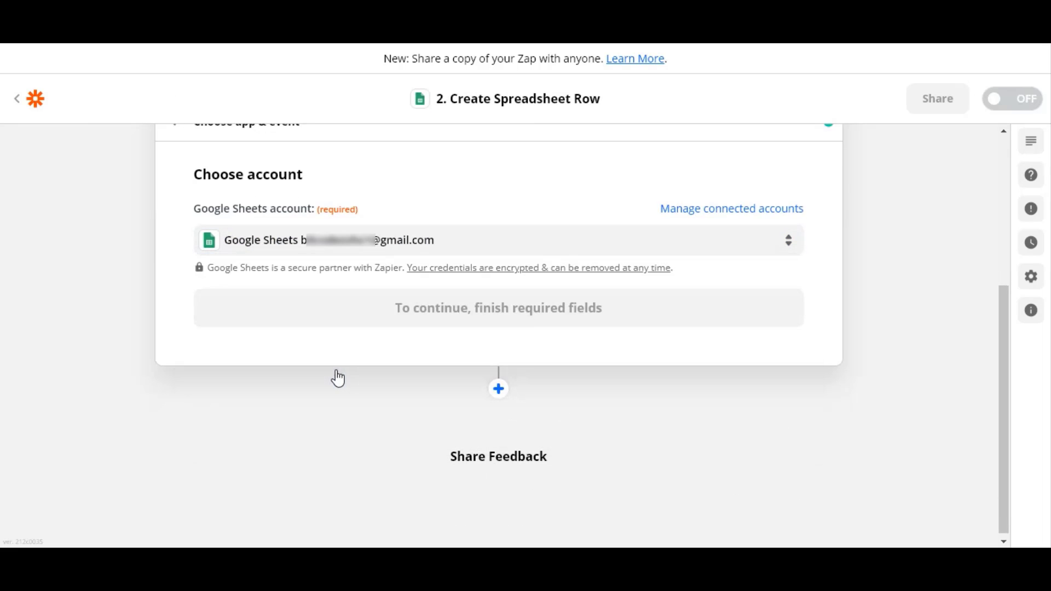
pyautogui.click(516, 321)
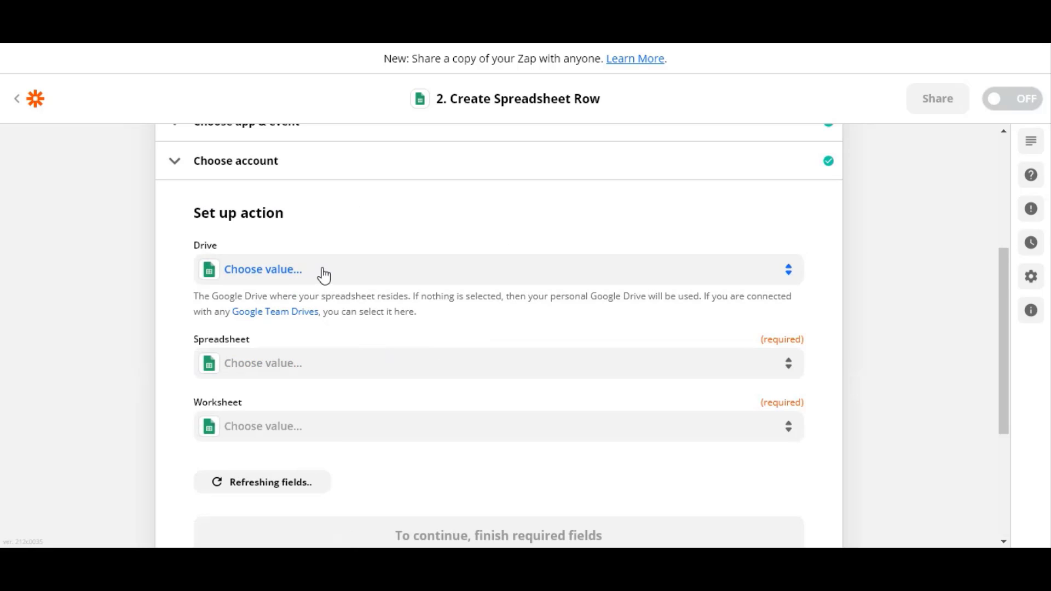
# Target My Google Drive, the Bit Form Webhook spreadsheet and its Sheet1 worksheet
pyautogui.click(332, 274)
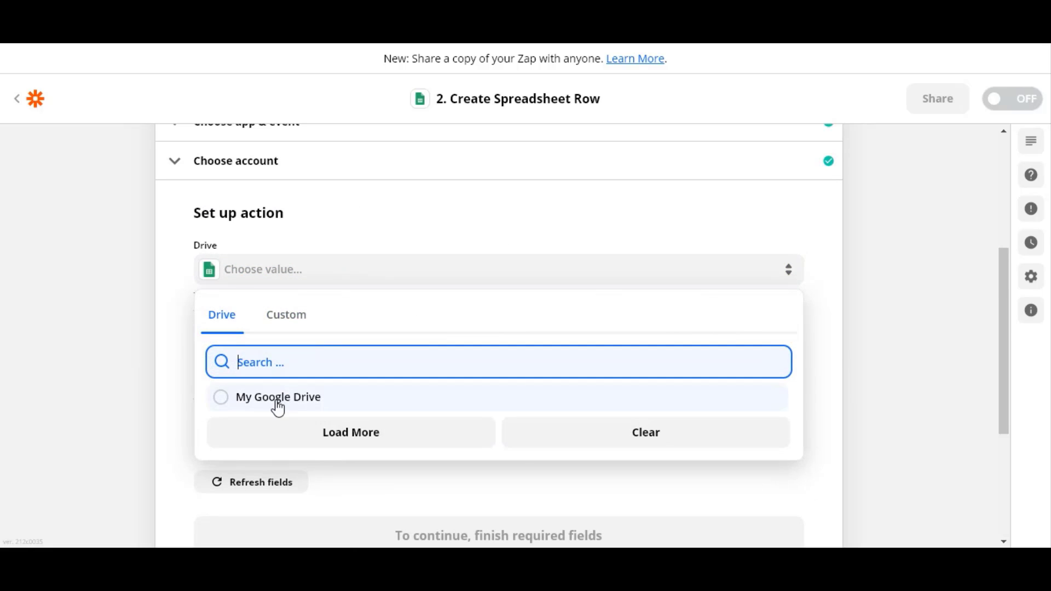
pyautogui.click(275, 398)
pyautogui.click(294, 300)
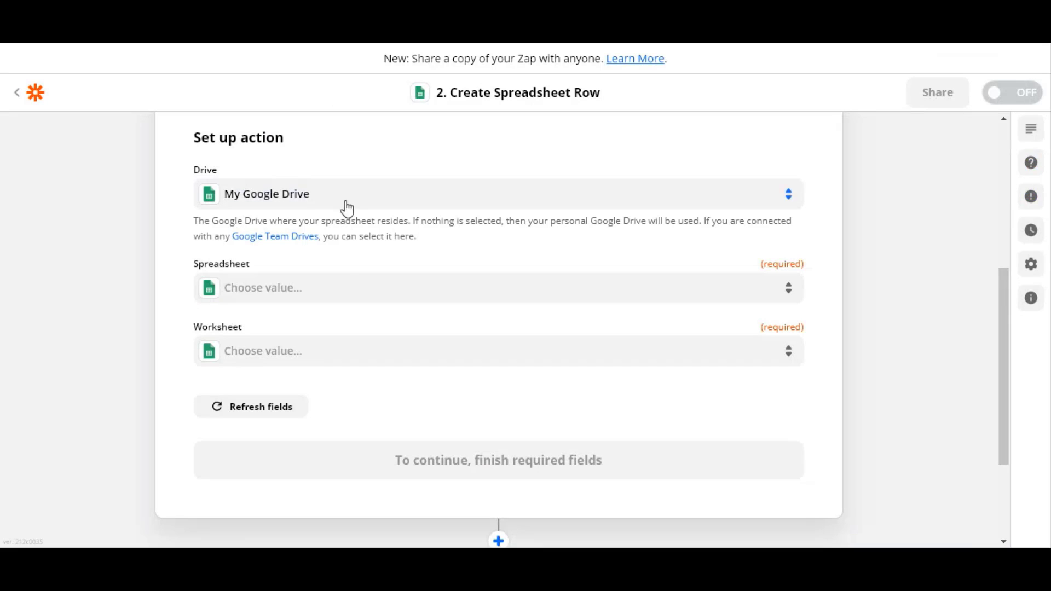
pyautogui.click(345, 288)
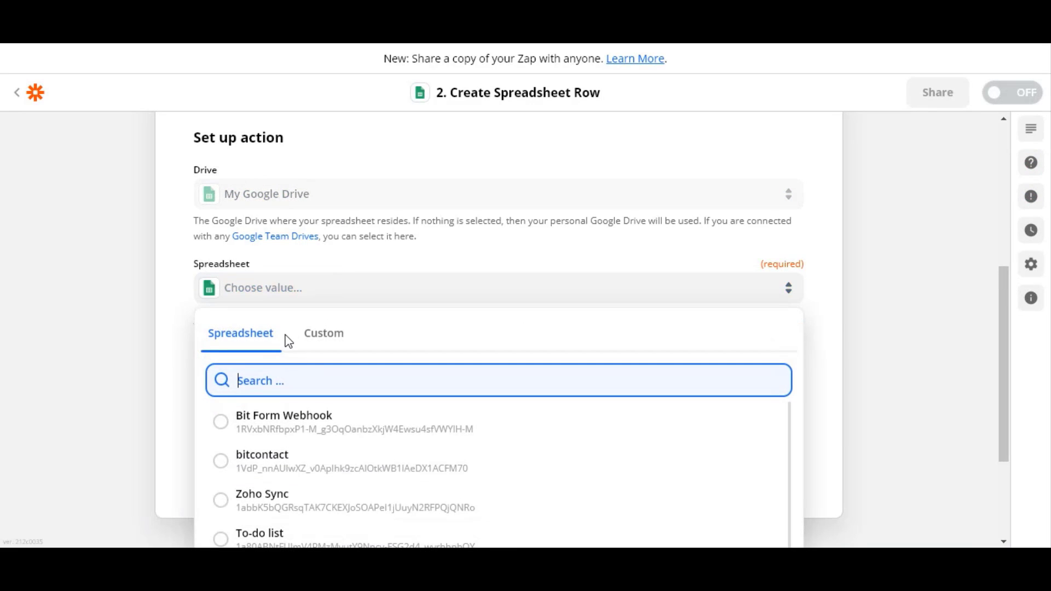
pyautogui.click(275, 426)
pyautogui.scroll(-1, 508, 388)
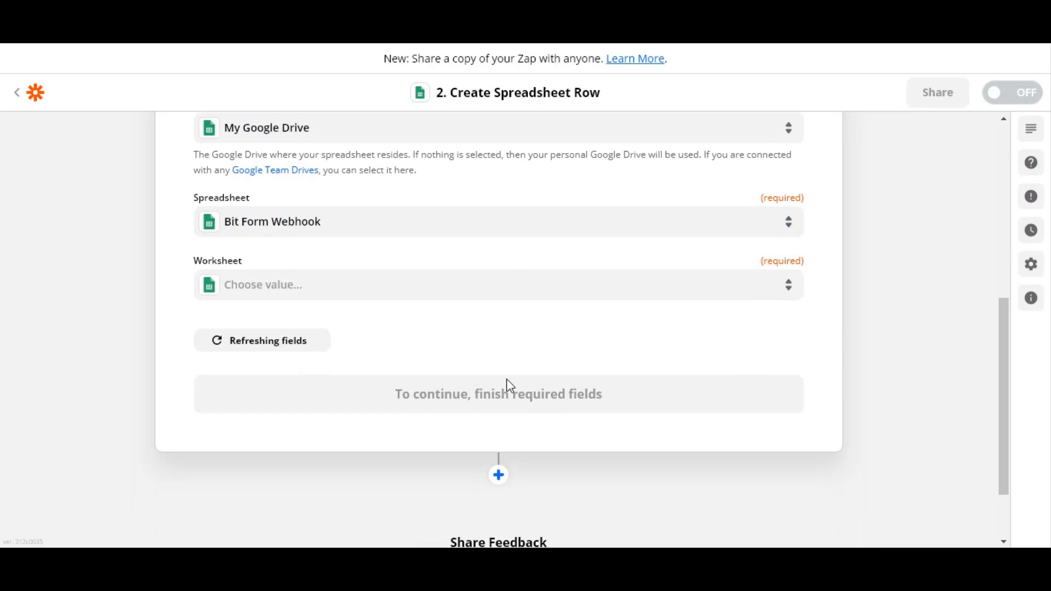
pyautogui.click(380, 290)
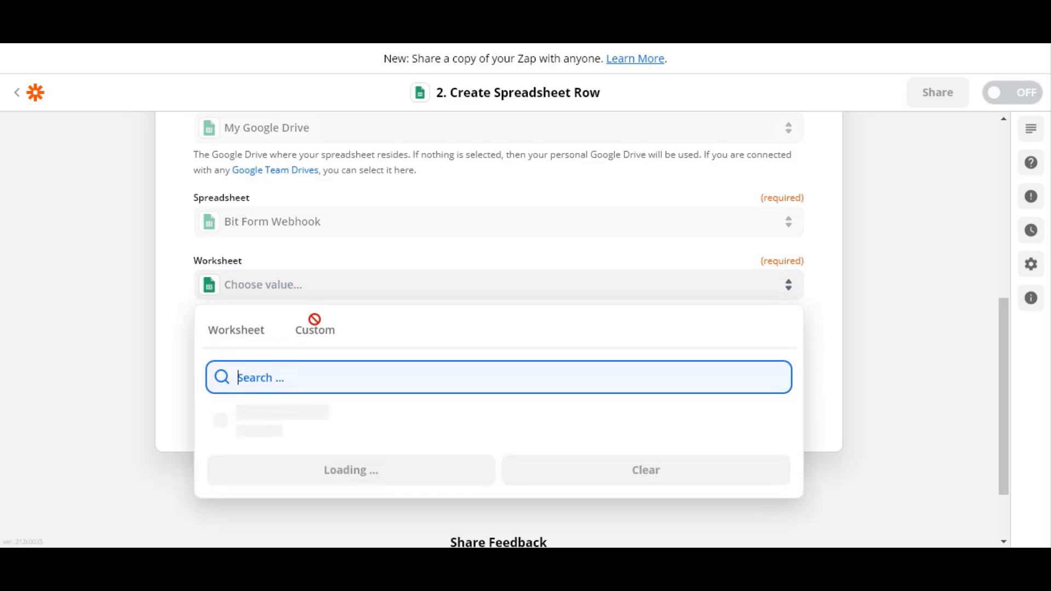
pyautogui.click(297, 421)
pyautogui.scroll(-1, 517, 342)
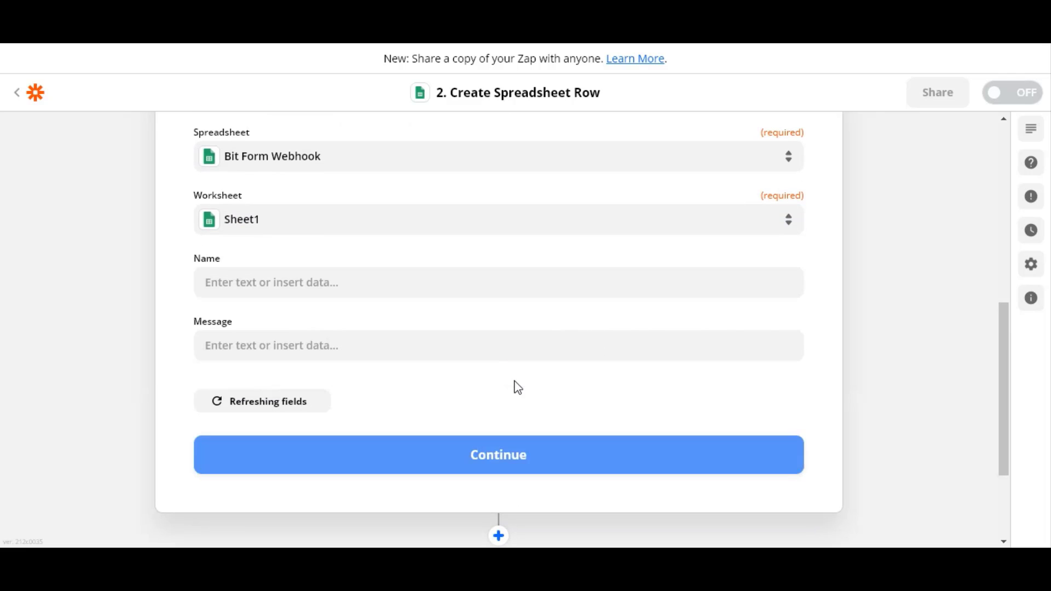
# Fill the Name and Message columns with the hook's 1. Name and 1. Message values
pyautogui.click(313, 278)
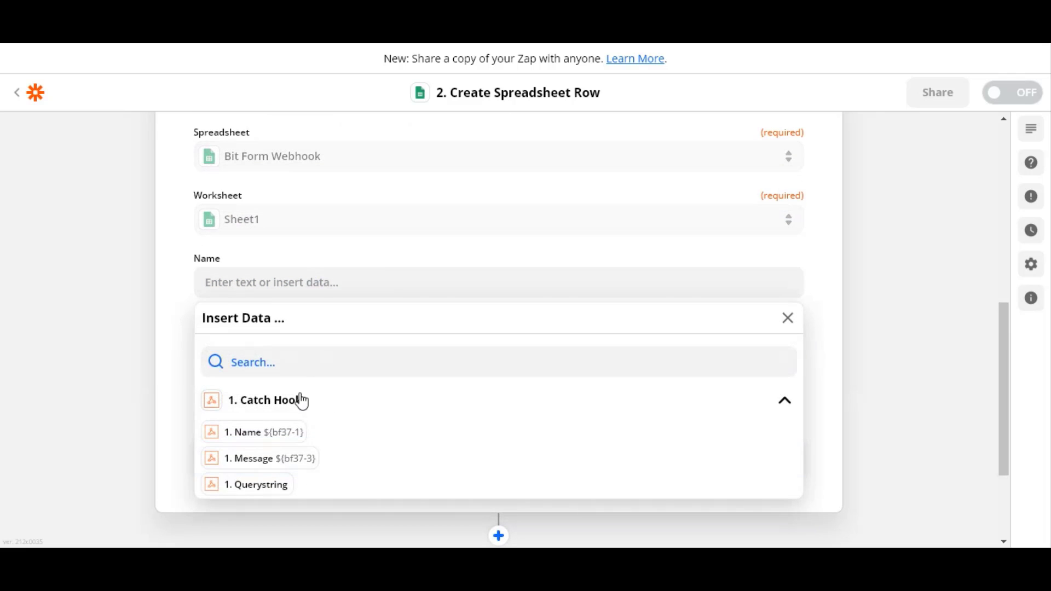
pyautogui.click(255, 438)
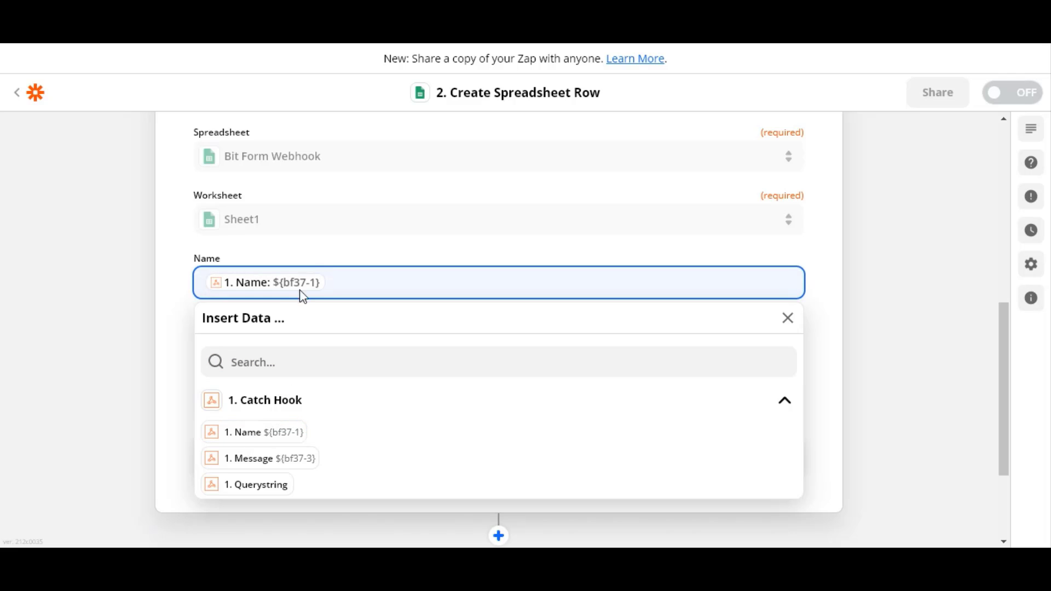
pyautogui.click(331, 245)
pyautogui.click(282, 345)
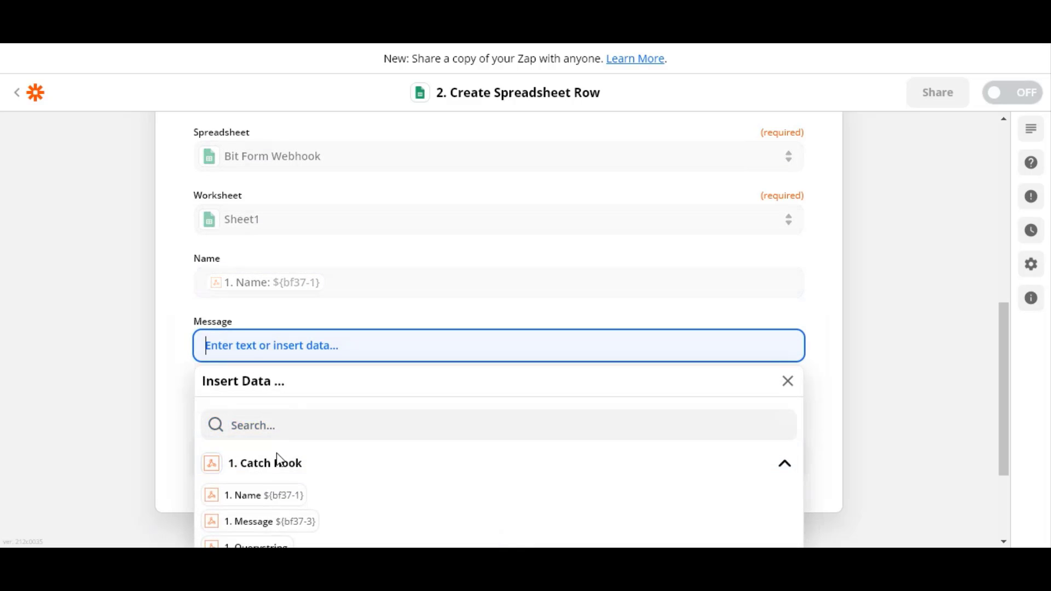
pyautogui.click(266, 523)
pyautogui.click(177, 382)
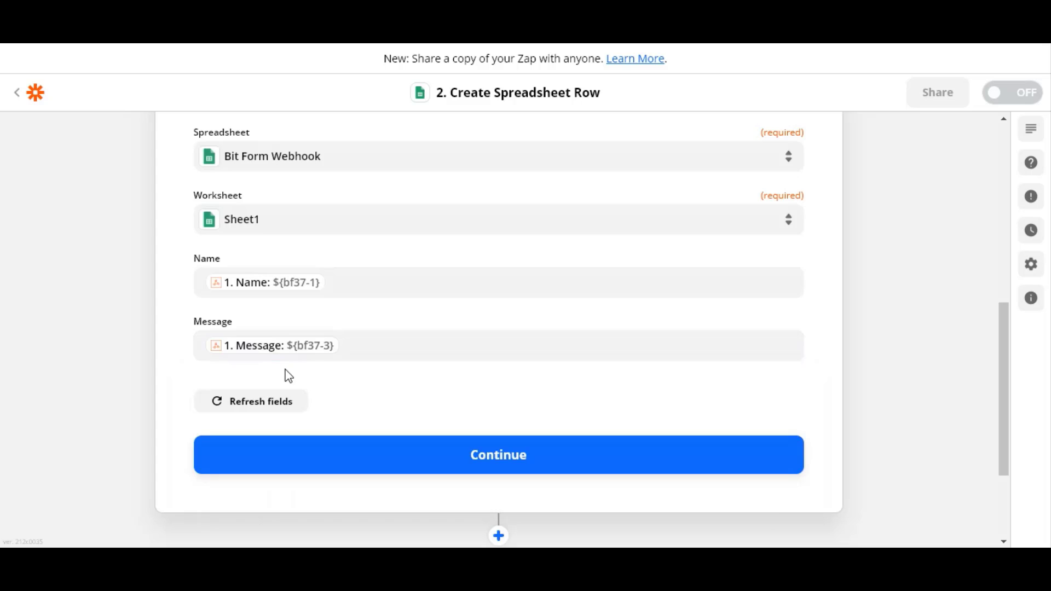
pyautogui.scroll(-1, 375, 368)
pyautogui.click(534, 400)
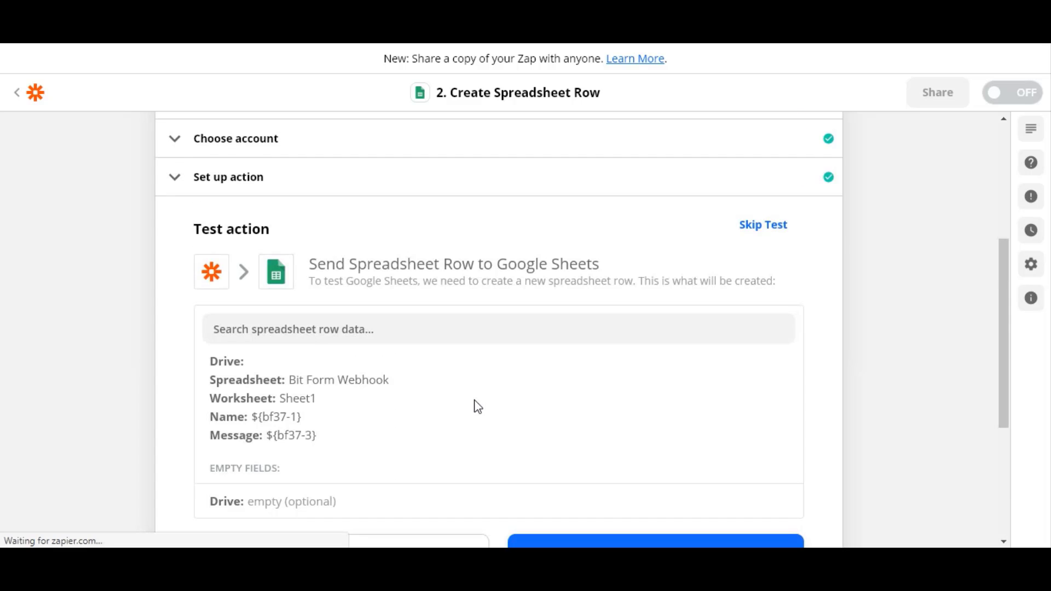
# Send a test row to Google Sheets, confirm it in the sheet, and turn the zap on
pyautogui.scroll(-2, 482, 404)
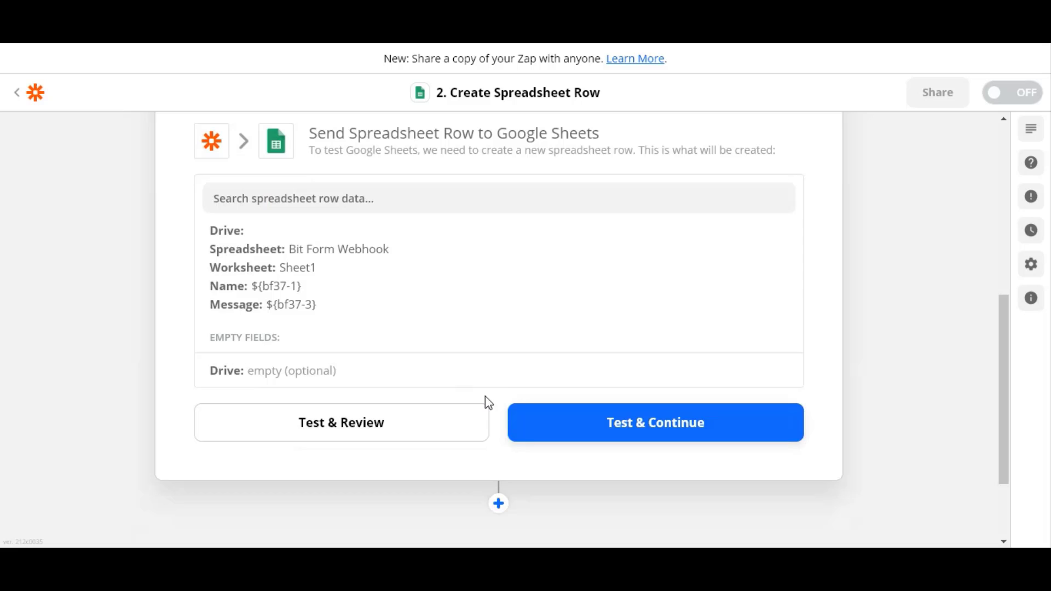
pyautogui.click(653, 429)
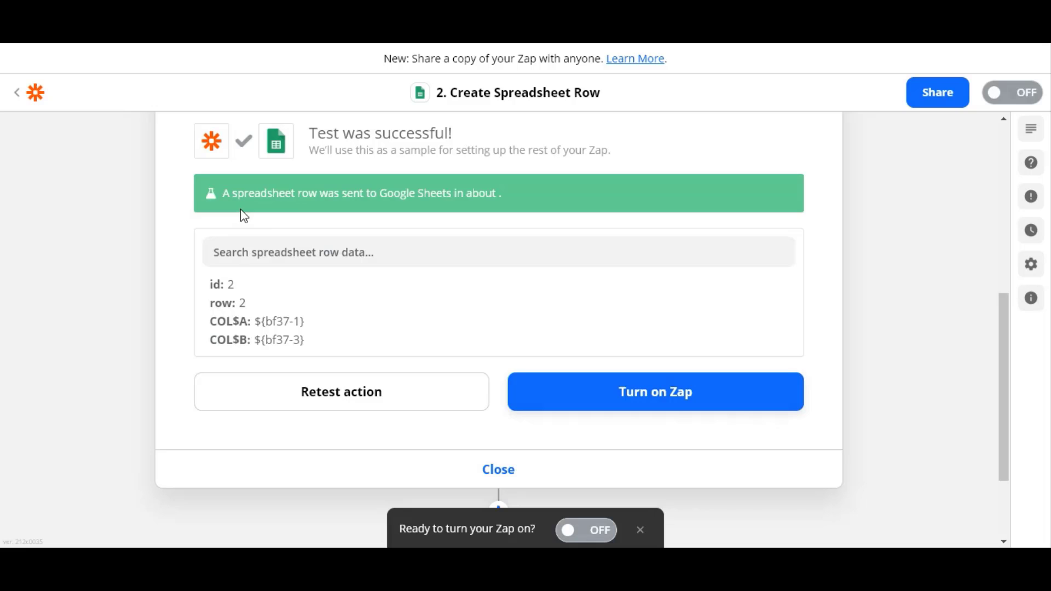
pyautogui.moveTo(229, 193); pyautogui.dragTo(528, 195)
pyautogui.click(529, 195)
pyautogui.click(602, 531)
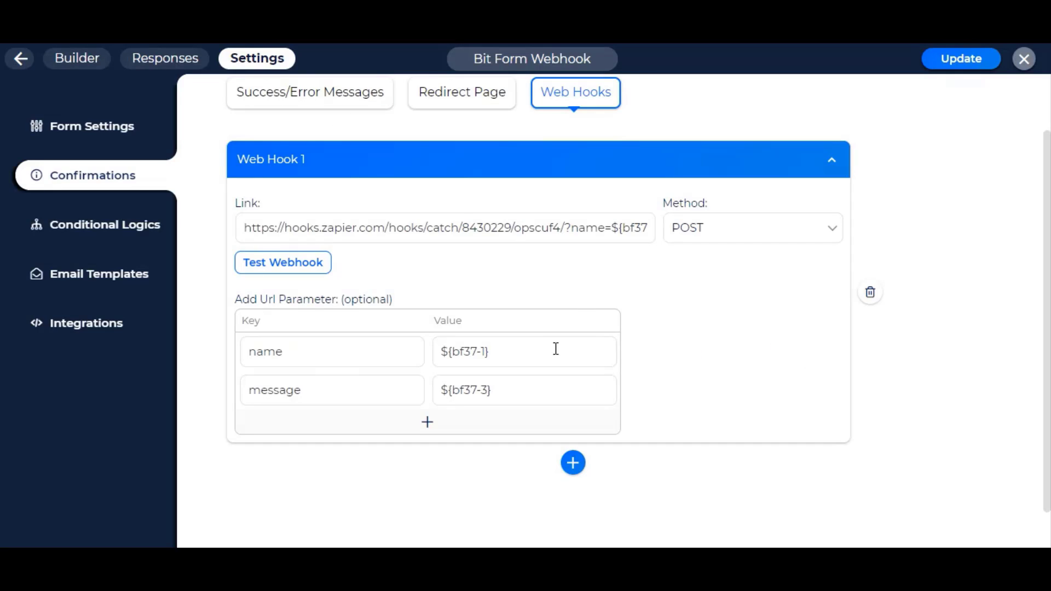
# Test the Zapier webhook, then add an On Form Submit, Always logic calling Web Hook 1
pyautogui.click(283, 262)
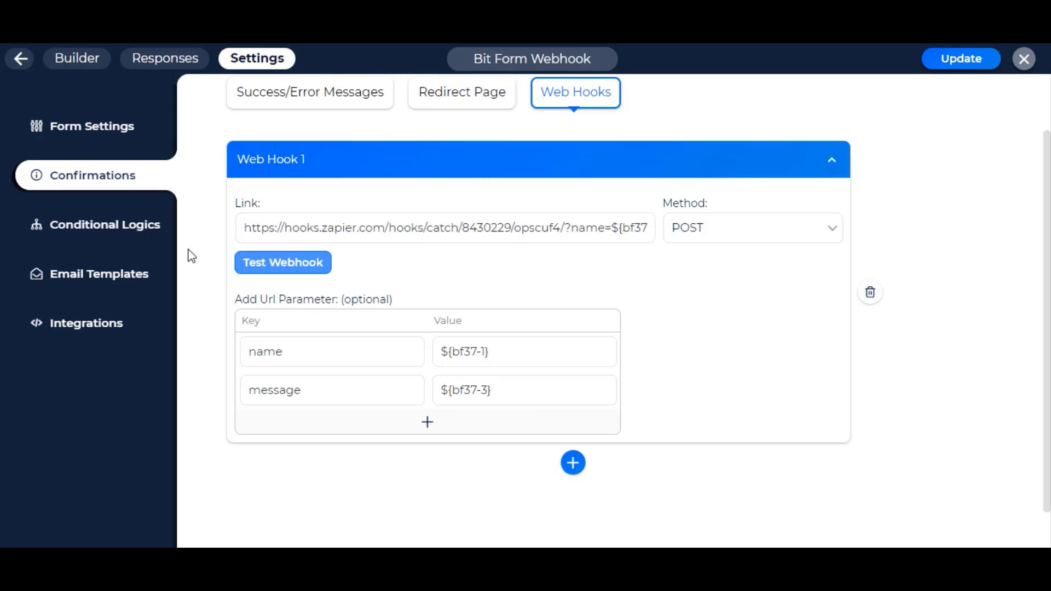
pyautogui.click(88, 244)
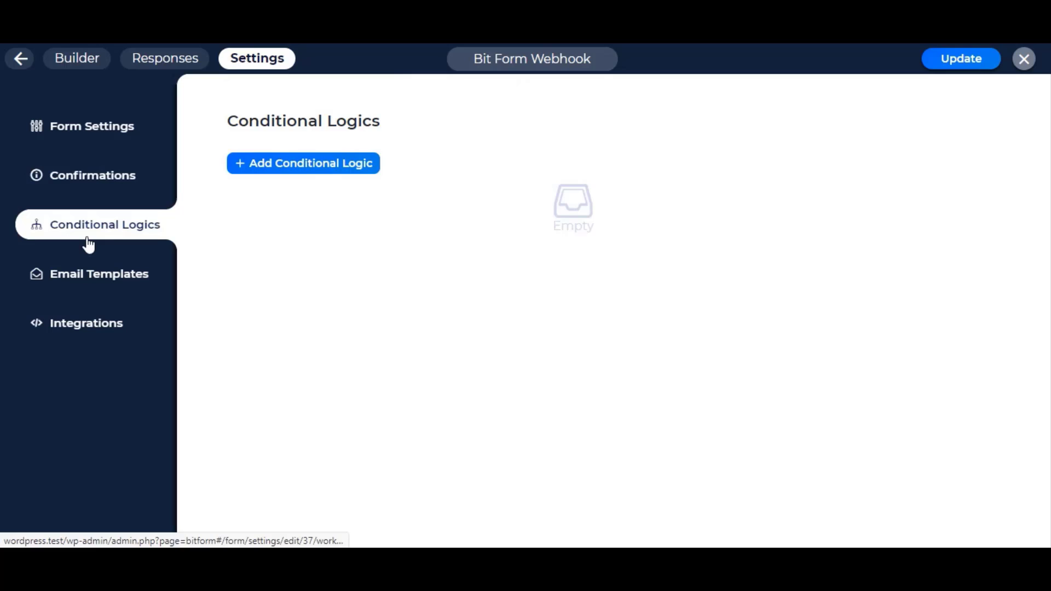
pyautogui.click(326, 167)
pyautogui.click(691, 219)
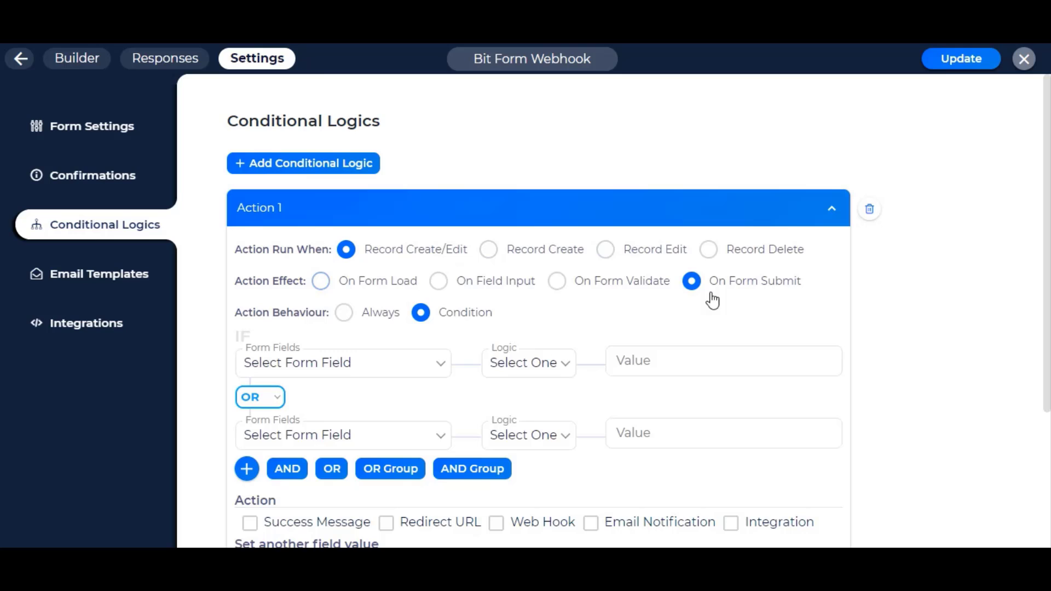
pyautogui.click(358, 315)
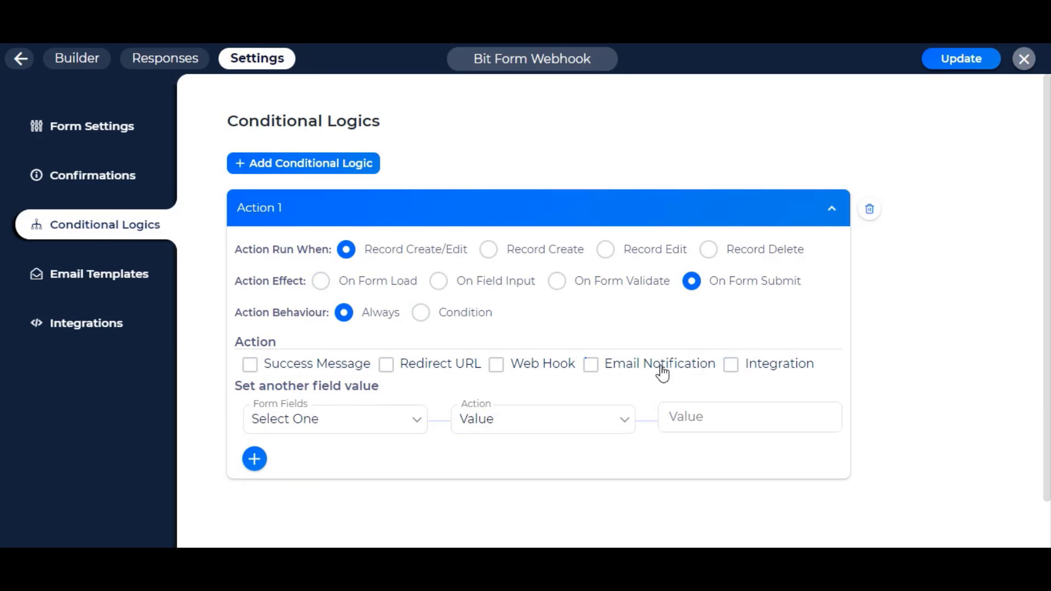
pyautogui.click(498, 364)
pyautogui.scroll(-1, 364, 362)
pyautogui.click(350, 334)
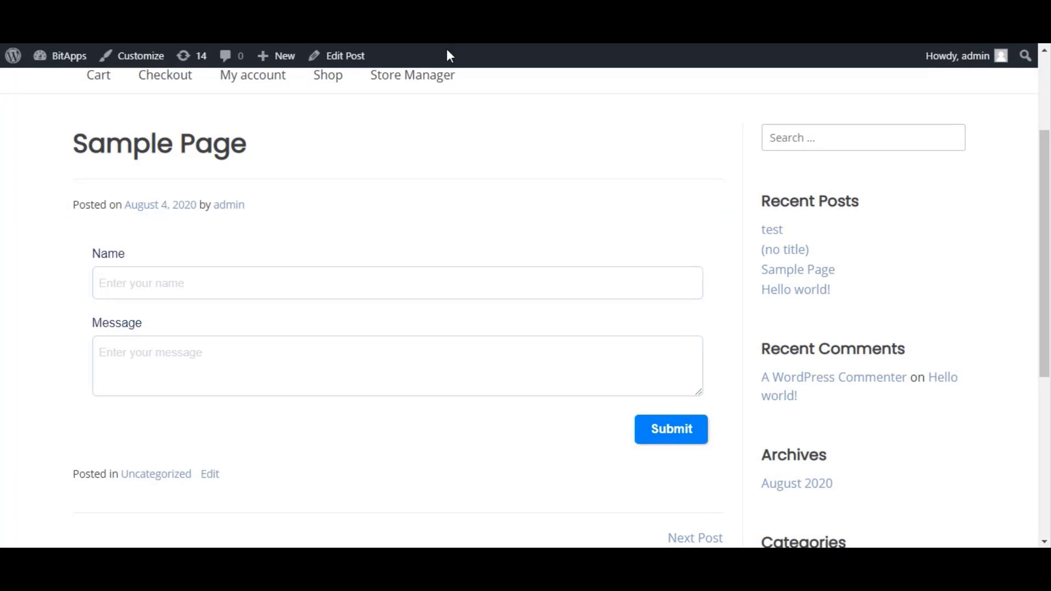
pyautogui.click(274, 269)
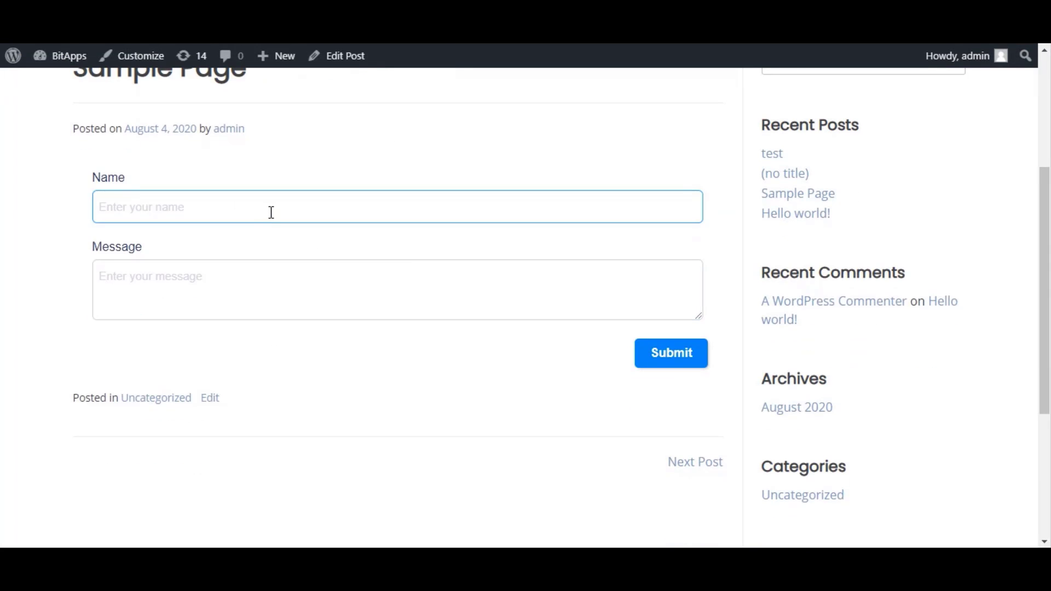
# Submit the form with Name 'Bit Form' and Message 'Zapier webhook test with Bit Form'
pyautogui.click(269, 211)
pyautogui.write('Bit Form')
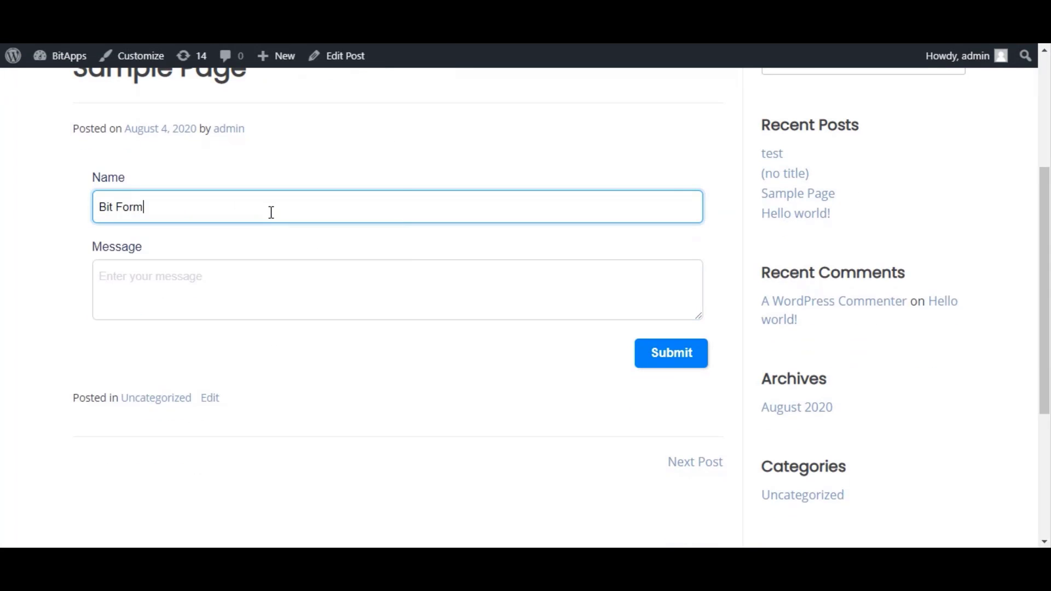
pyautogui.click(330, 313)
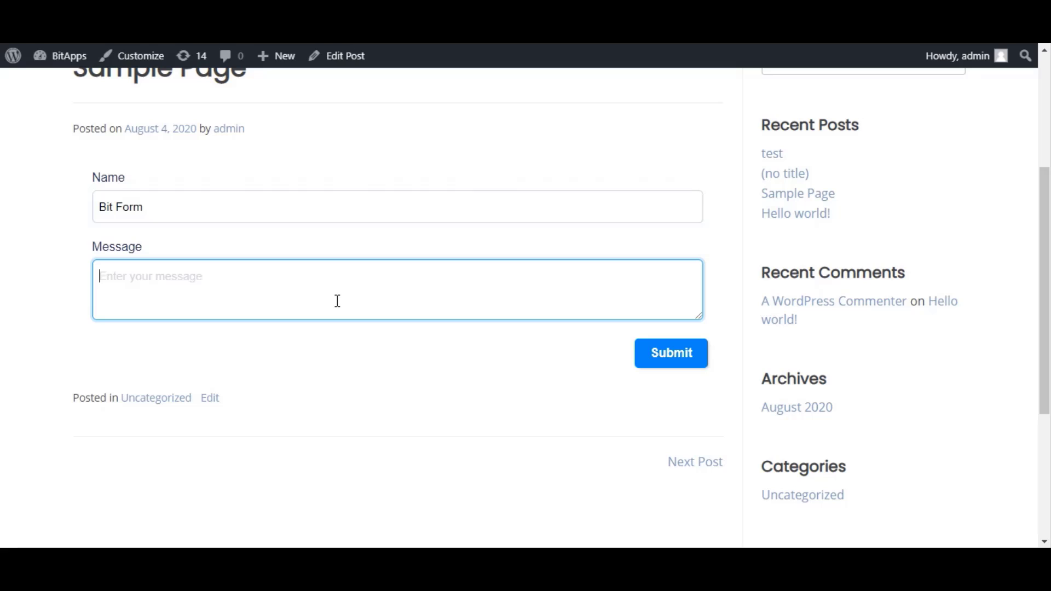
pyautogui.write('Z')
pyautogui.write('apier webb')
pyautogui.write('ook')
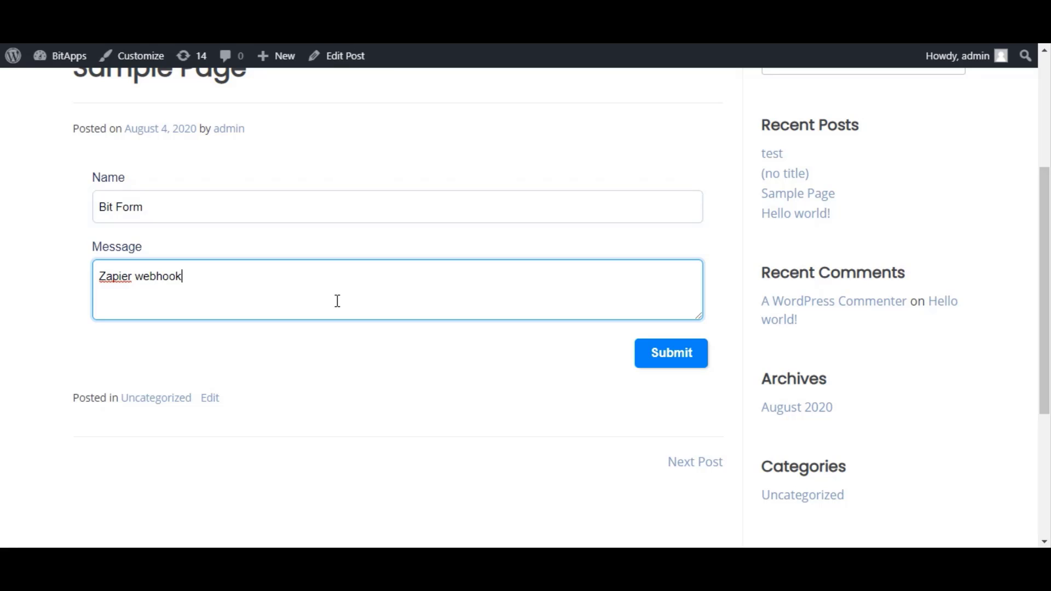
pyautogui.write(' test with Bi ')
pyautogui.write(' Form')
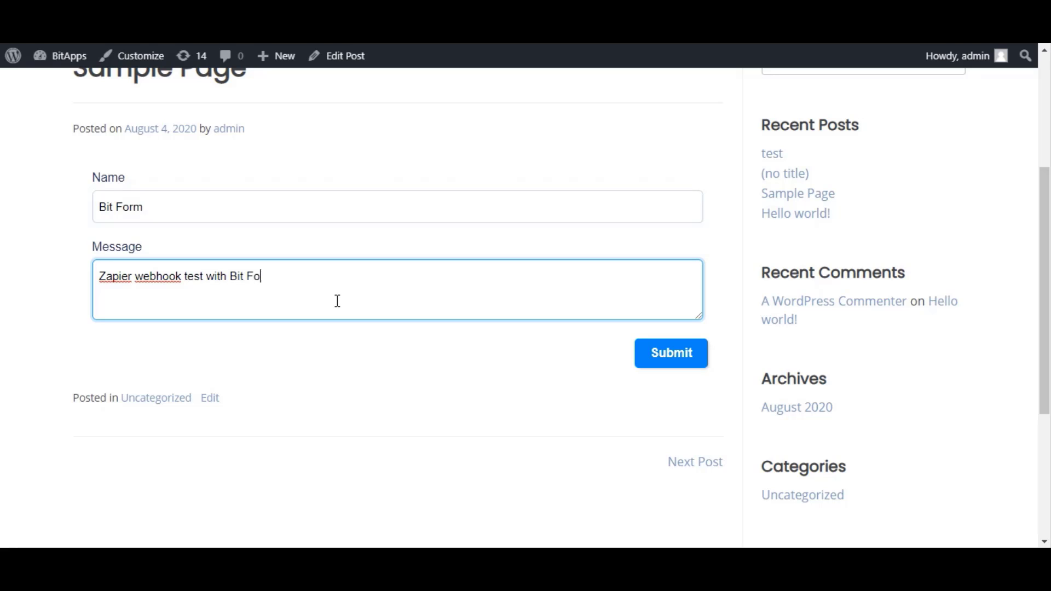
pyautogui.click(681, 361)
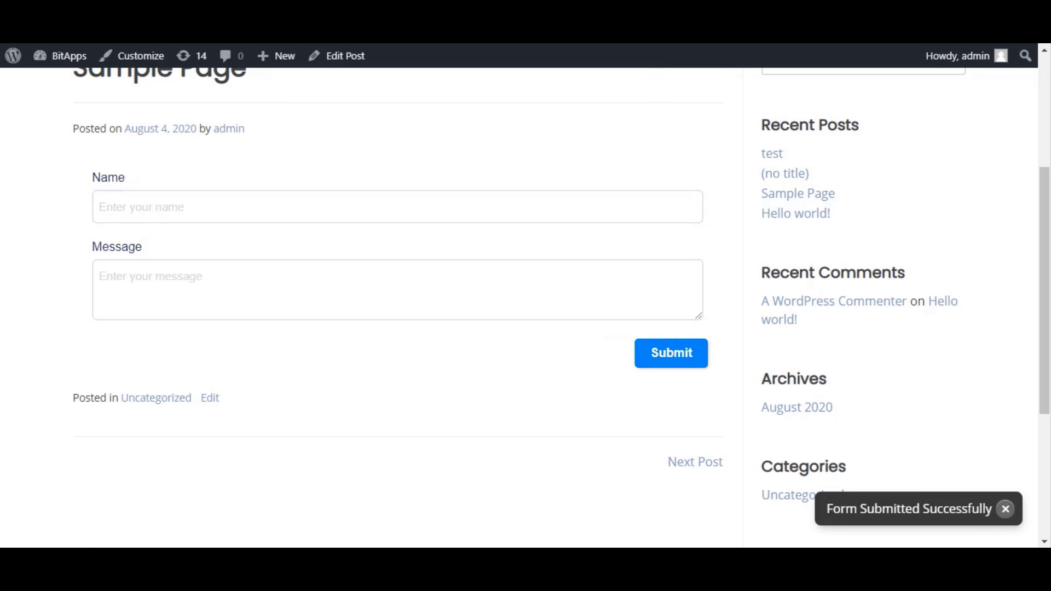